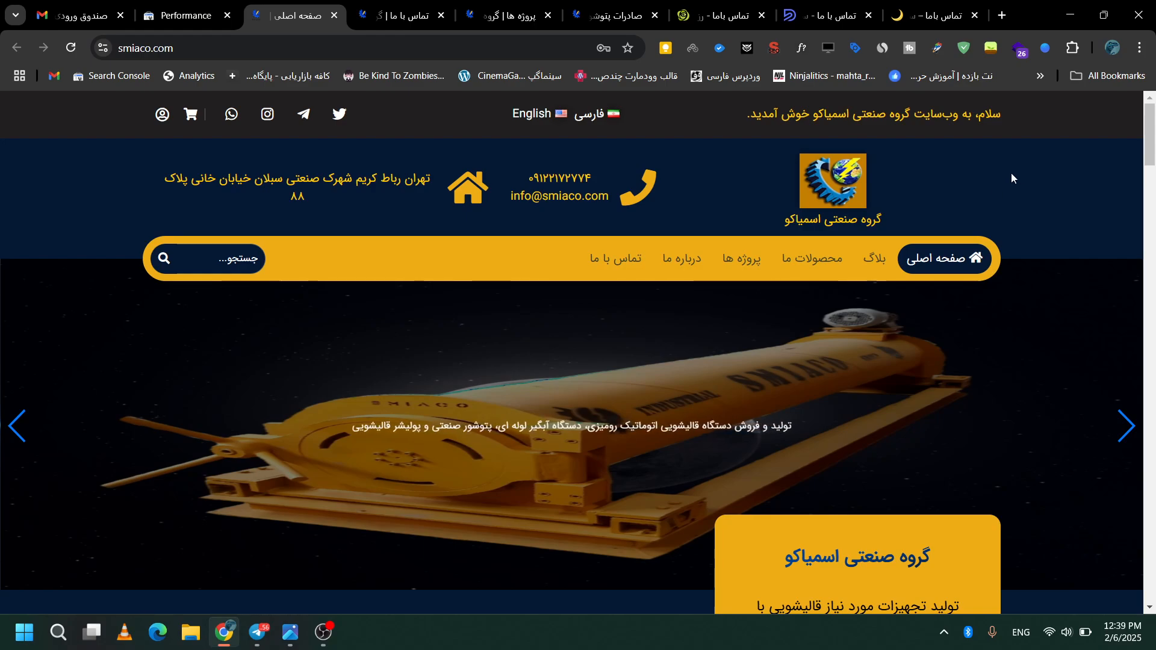
# Review the contact details in the homepage header, highlighting parts of the company's postal address
pyautogui.moveTo(1010, 172); pyautogui.dragTo(95, 178)
pyautogui.click(97, 178)
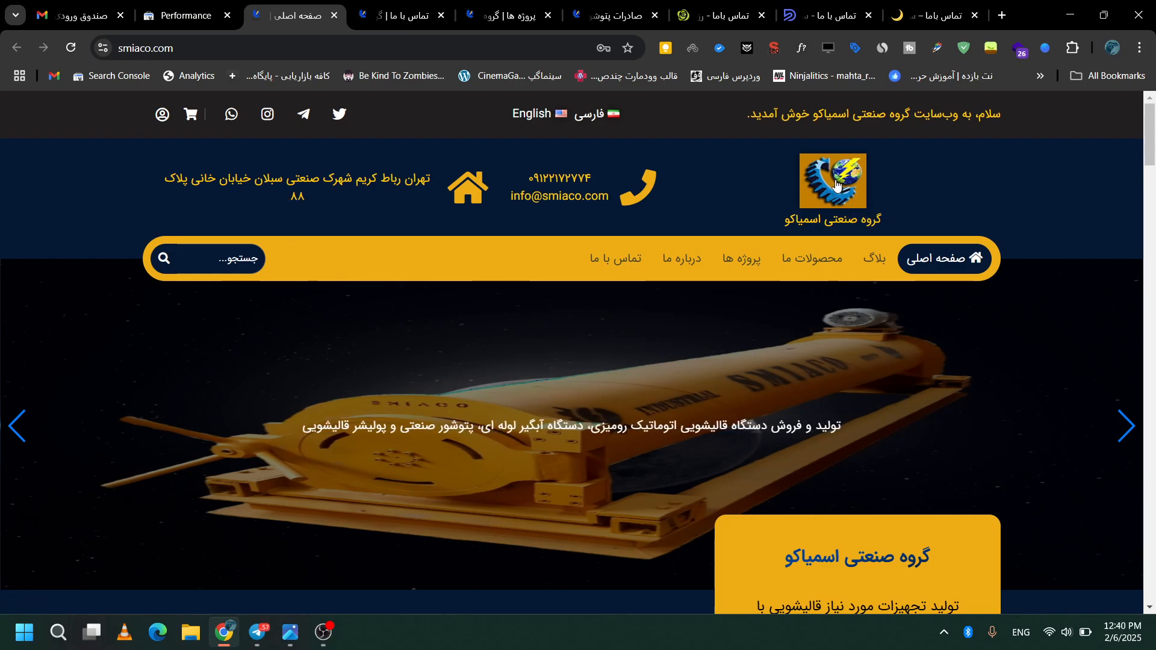
pyautogui.doubleClick(298, 198)
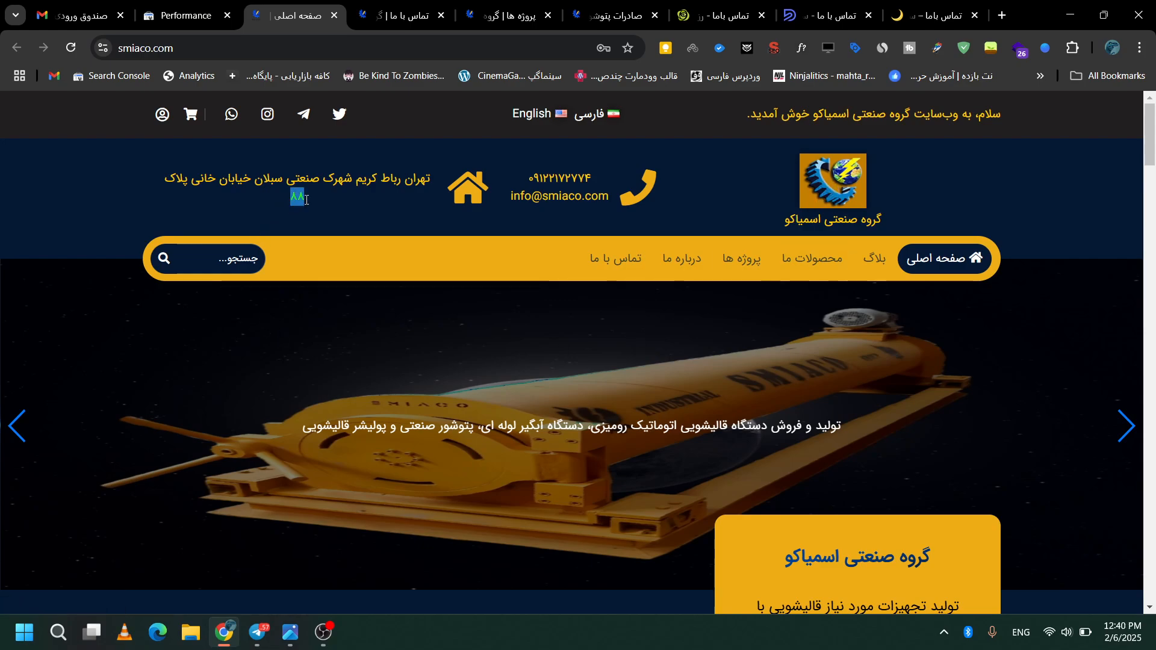
pyautogui.moveTo(185, 178); pyautogui.dragTo(166, 179)
pyautogui.click(236, 177)
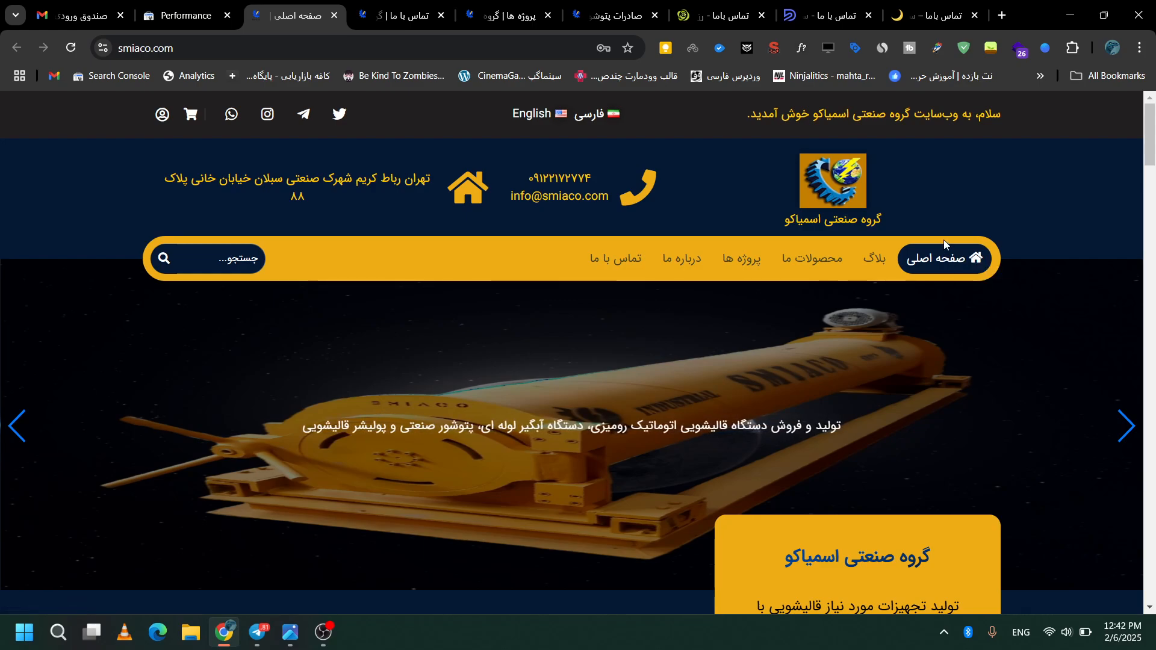
# Open the site's contact page (تماس با ما) and highlight the company name, phone, e-mail and address in its header
pyautogui.click(615, 271)
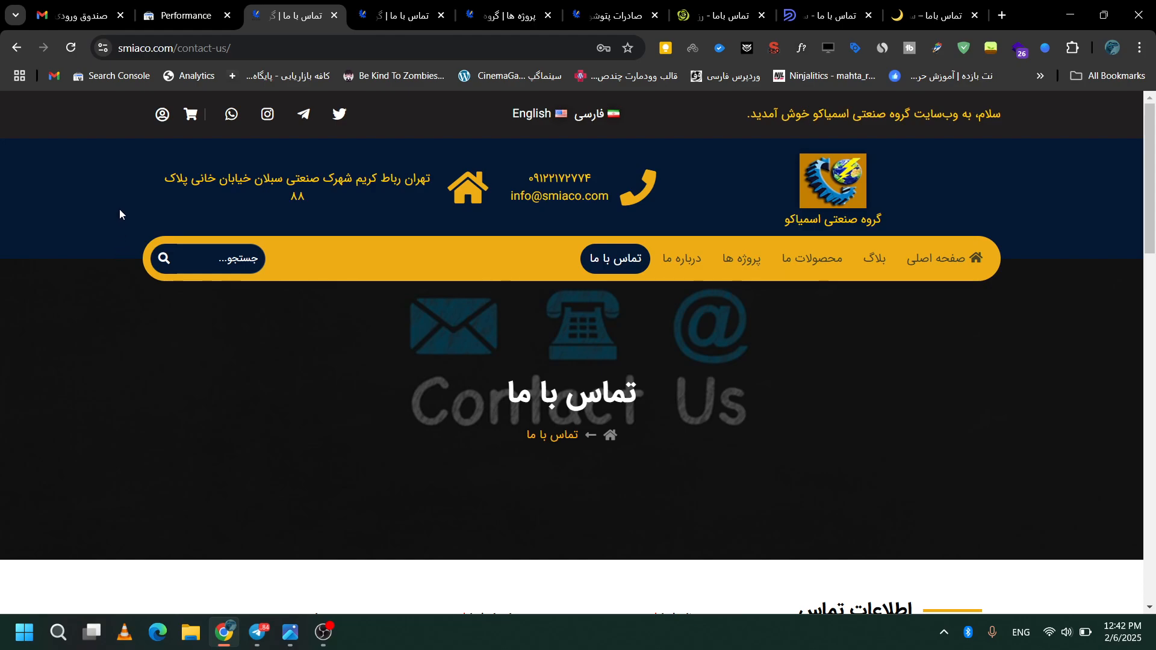
pyautogui.moveTo(119, 209); pyautogui.dragTo(885, 201)
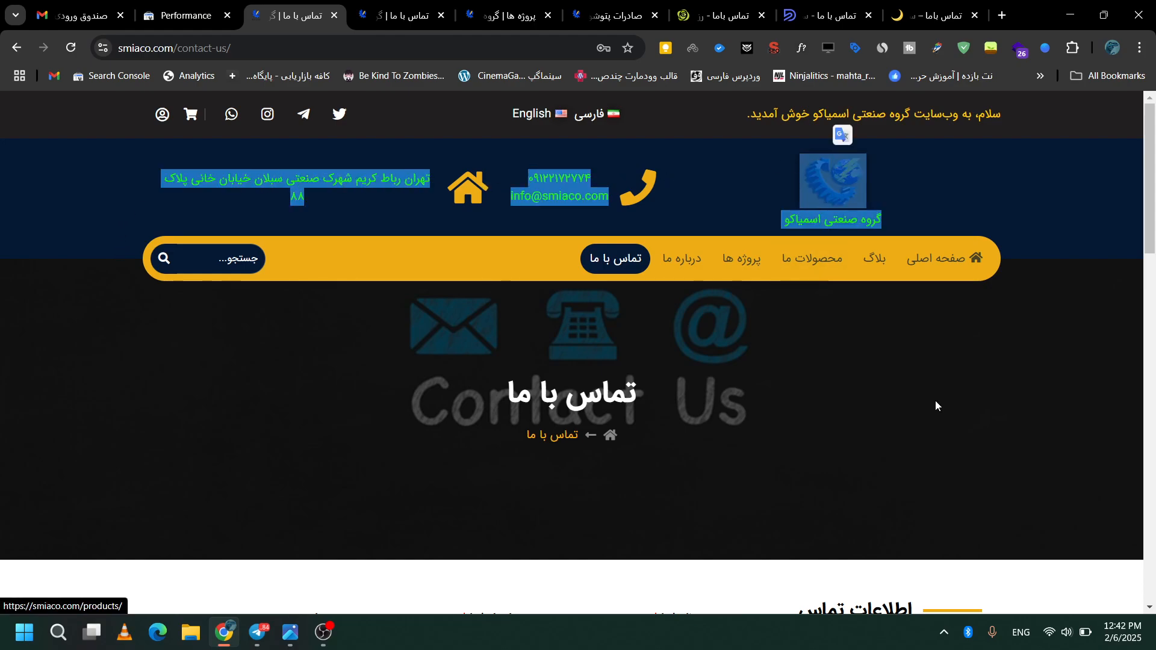
pyautogui.click(945, 402)
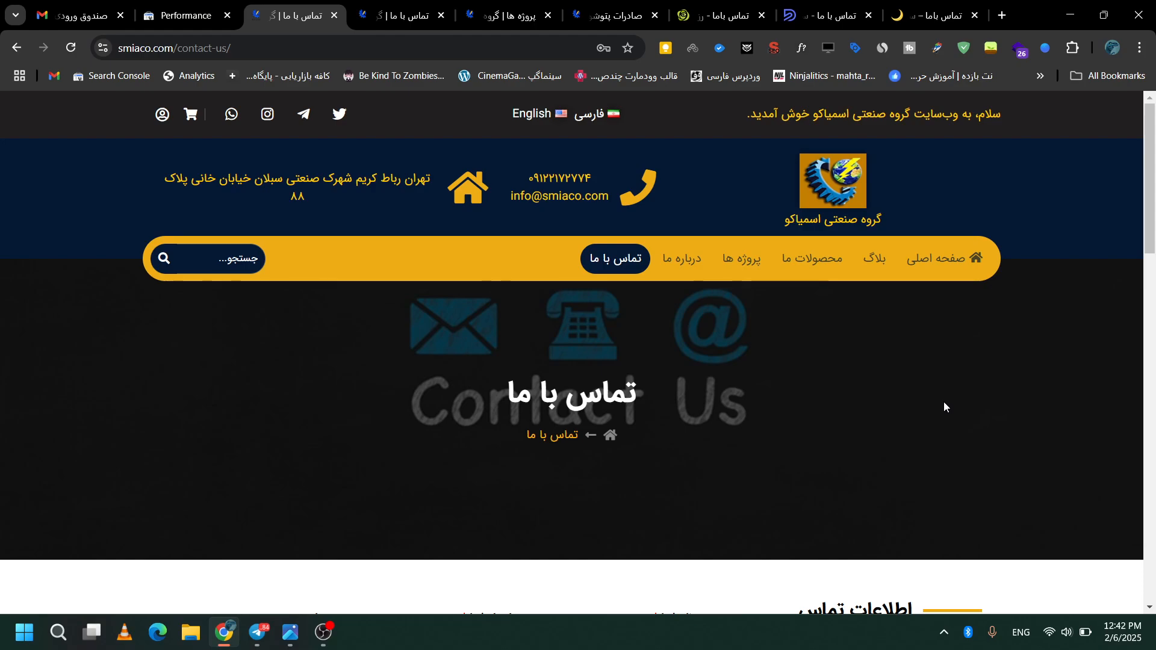
# Examine the contact page's information text and message form, highlighting the introduction and the form area
pyautogui.scroll(-7, 945, 403)
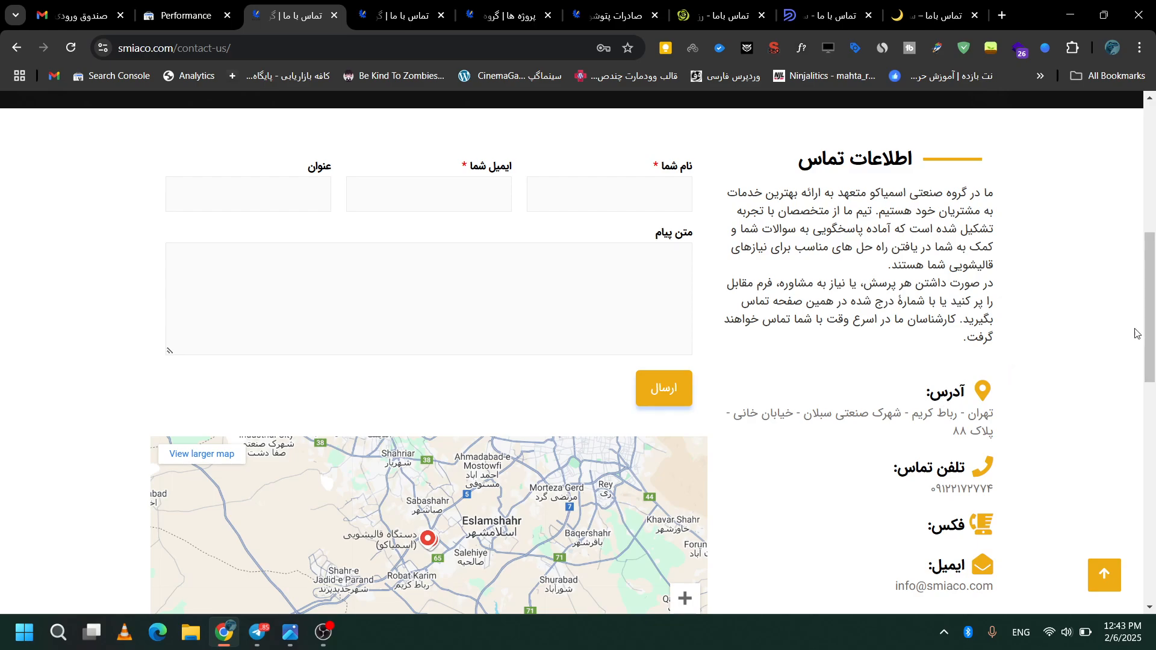
pyautogui.moveTo(862, 303); pyautogui.dragTo(936, 147)
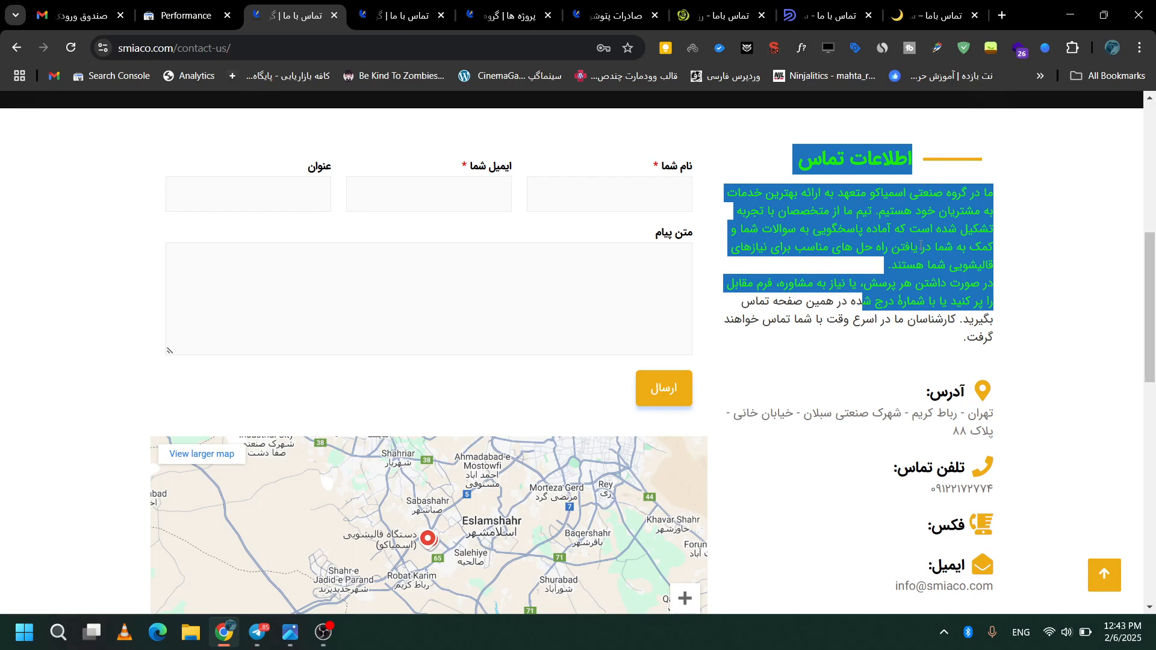
pyautogui.click(886, 382)
pyautogui.moveTo(886, 592); pyautogui.dragTo(305, 382)
pyautogui.scroll(3, 305, 397)
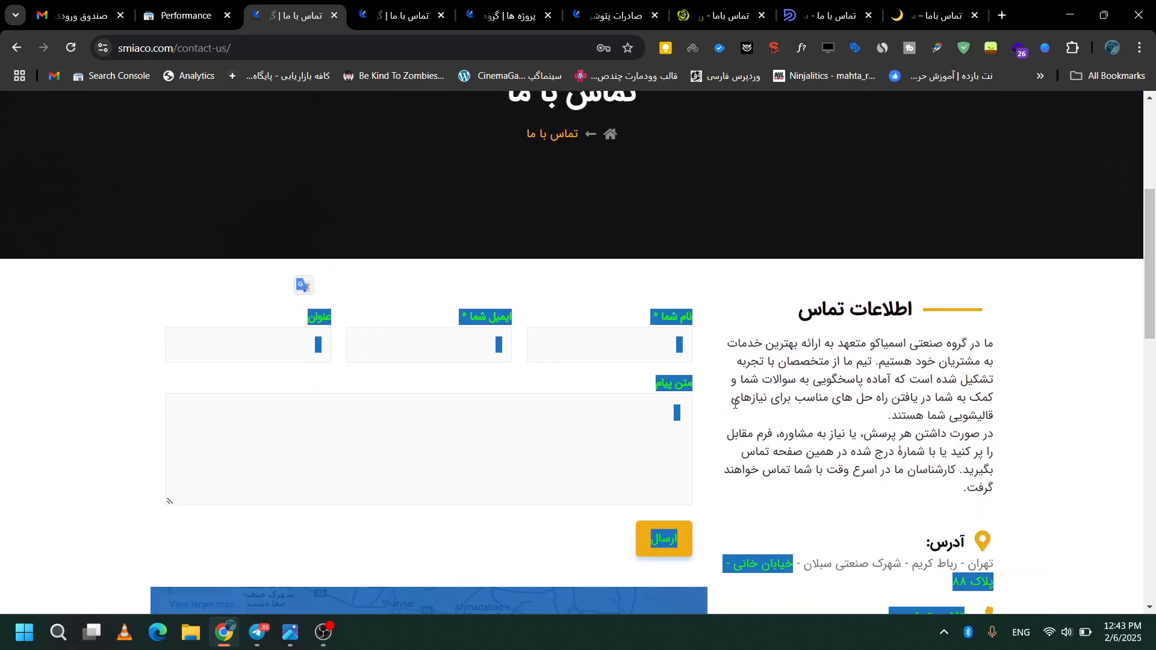
pyautogui.click(735, 405)
pyautogui.scroll(-1, 825, 330)
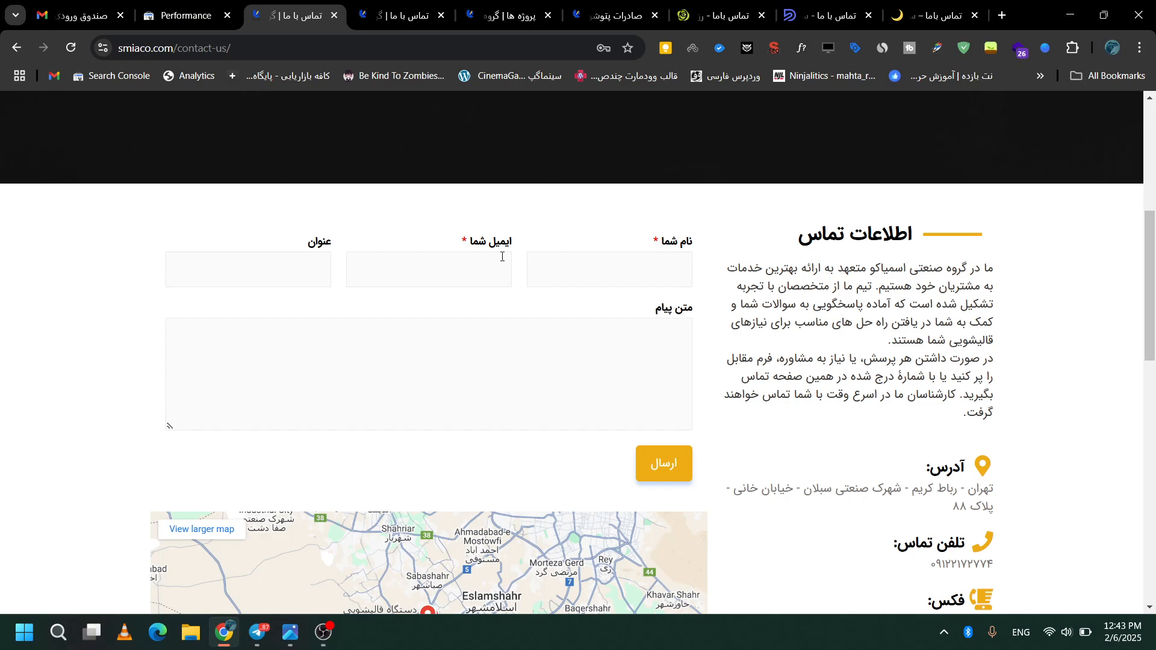
pyautogui.scroll(-1, 530, 315)
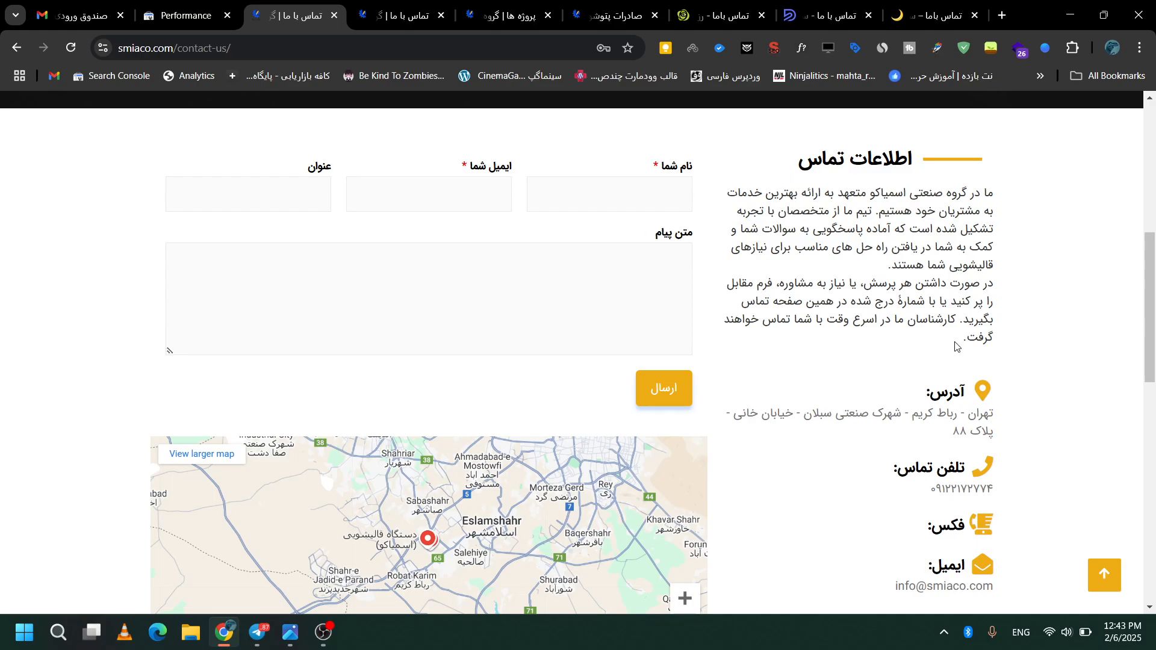
# Highlight the postal address and the phone number in the contact information section (اطلاعات تماس)
pyautogui.moveTo(942, 438); pyautogui.dragTo(1005, 409)
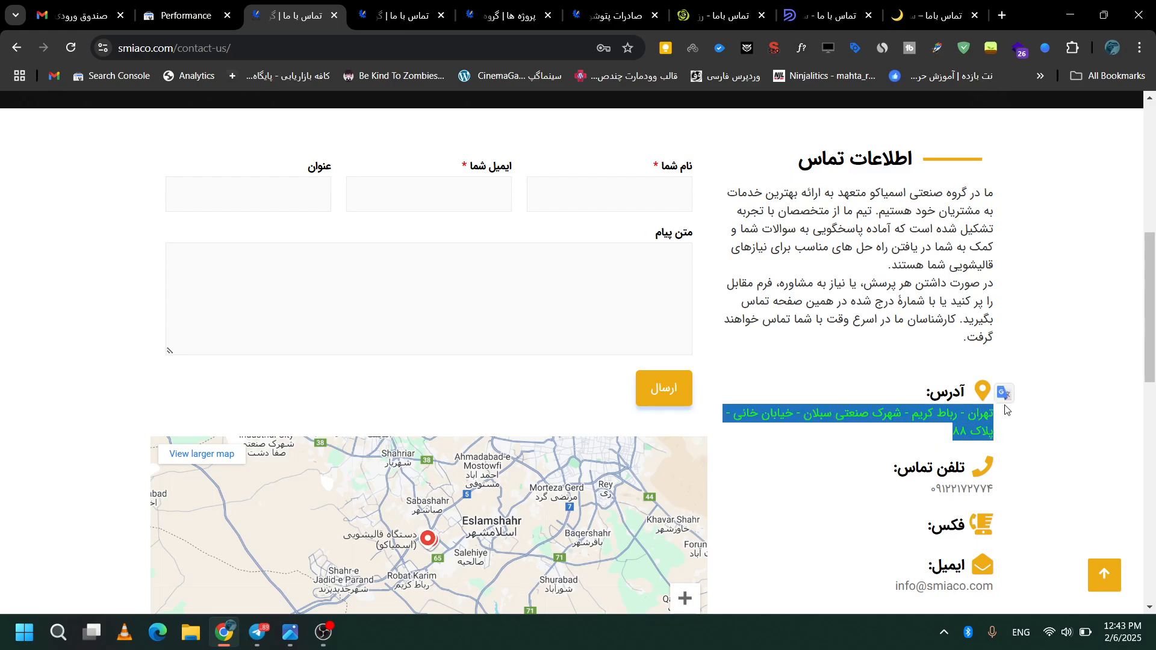
pyautogui.click(858, 423)
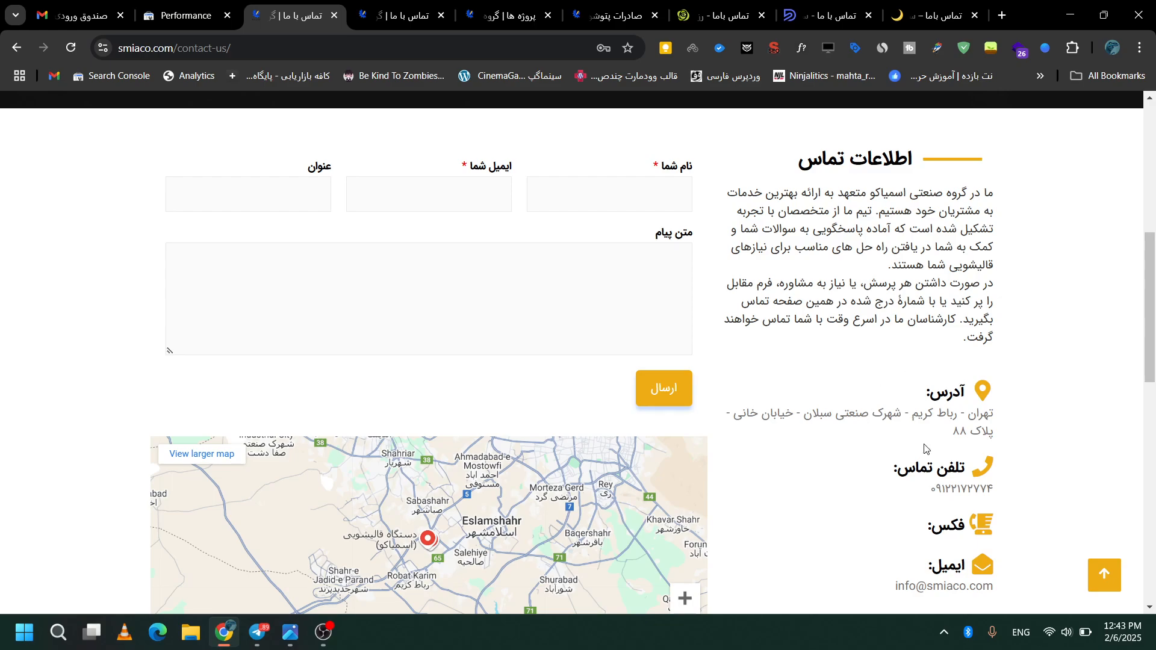
pyautogui.moveTo(934, 435); pyautogui.dragTo(998, 426)
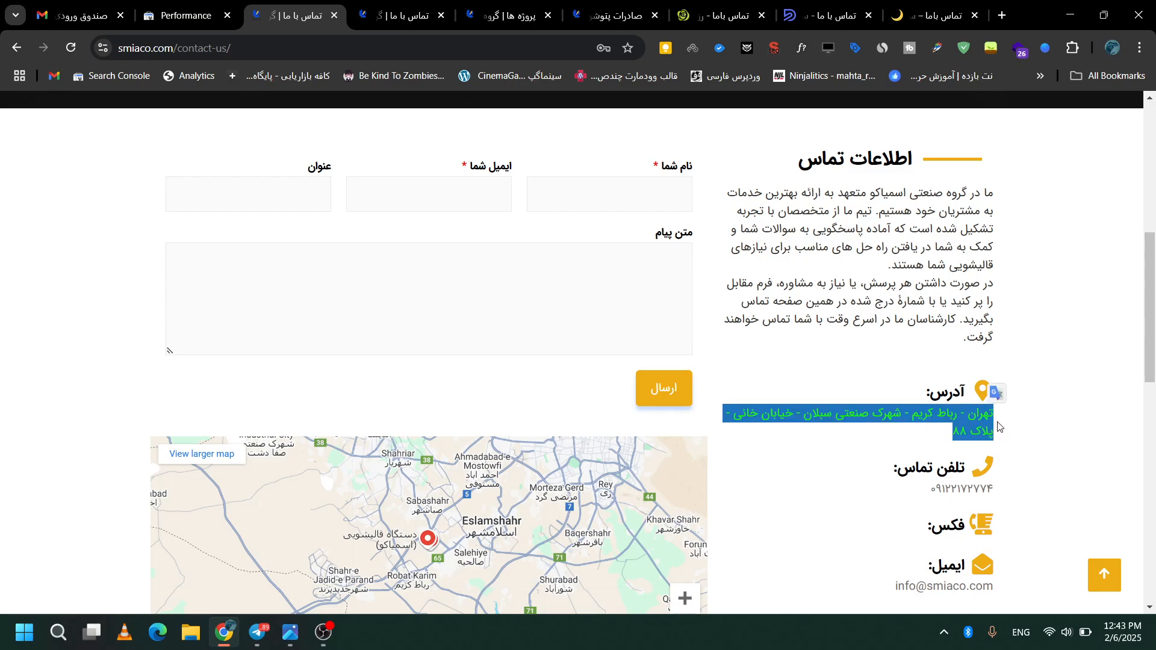
pyautogui.click(940, 507)
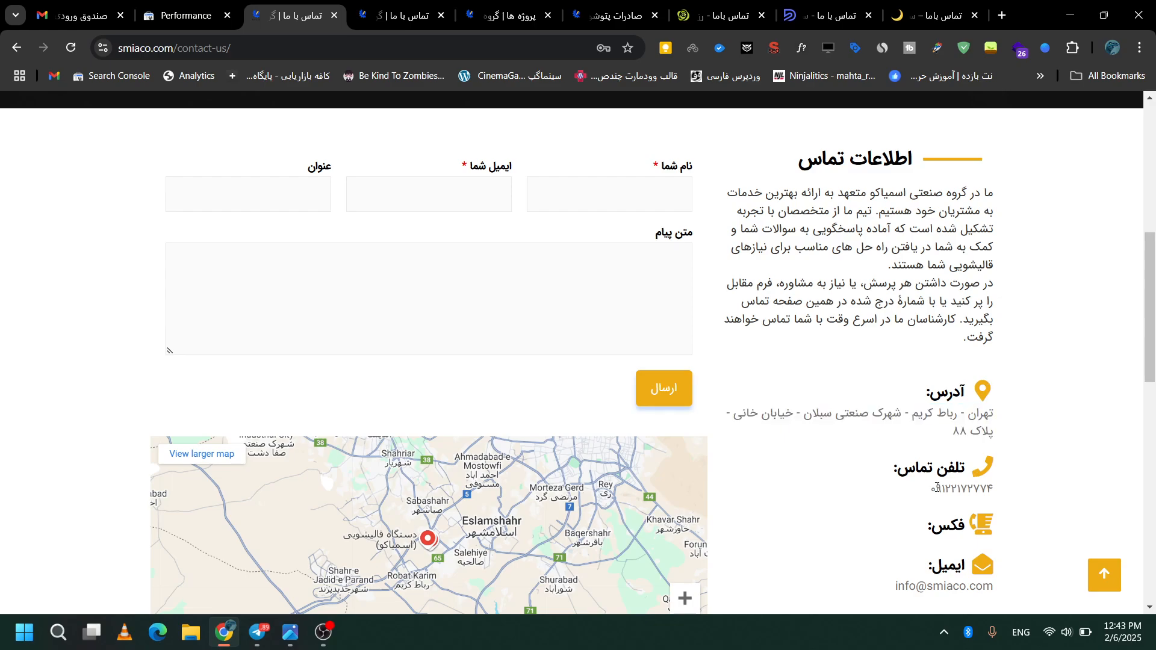
pyautogui.doubleClick(937, 489)
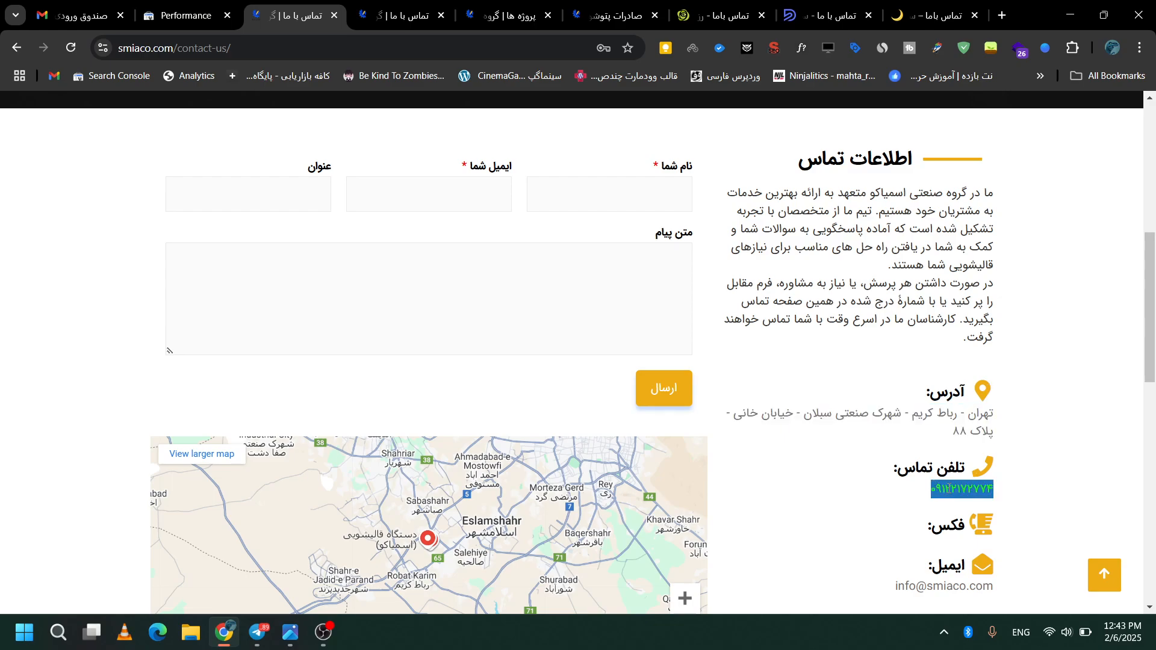
pyautogui.click(949, 489)
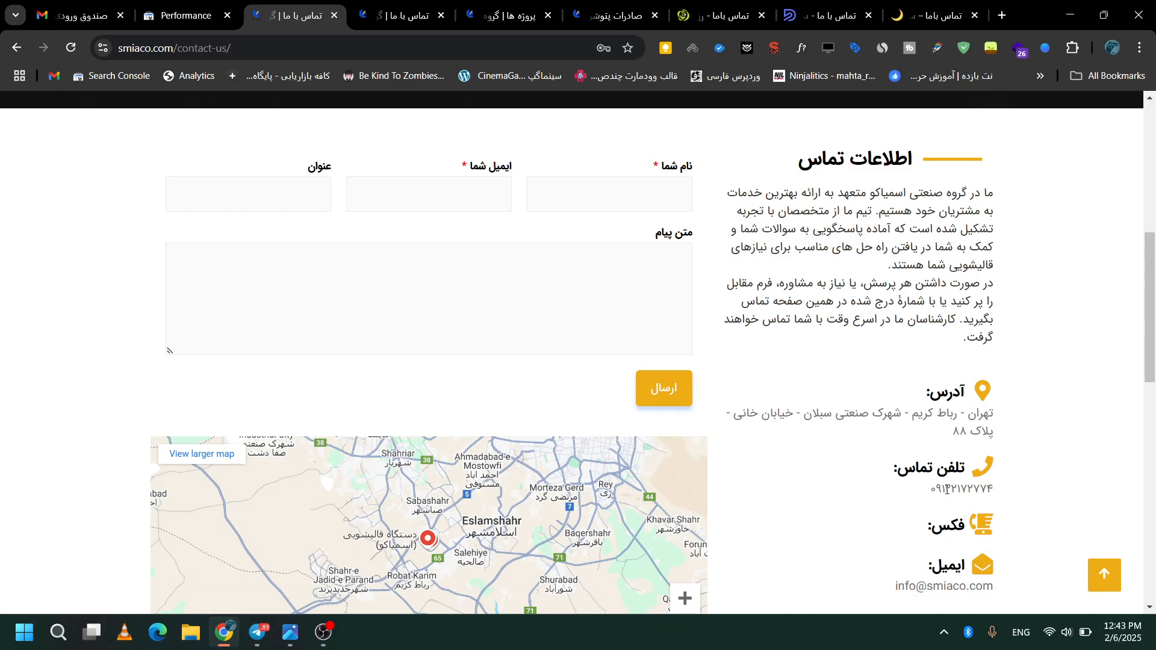
pyautogui.moveTo(900, 499); pyautogui.dragTo(1029, 492)
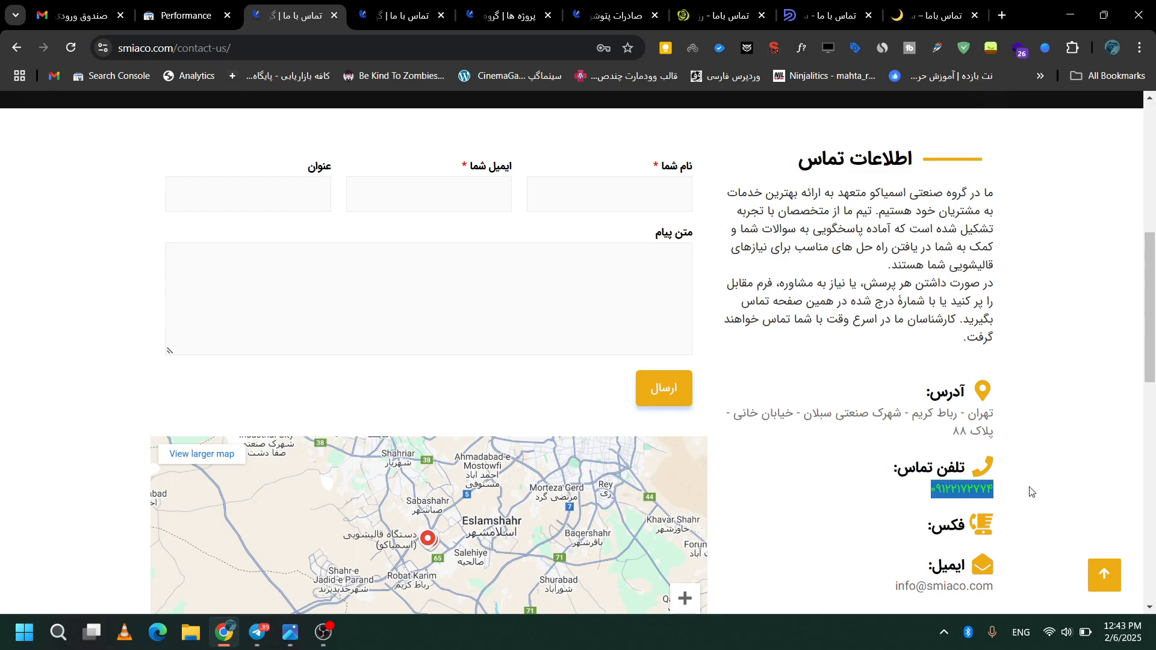
pyautogui.click(897, 491)
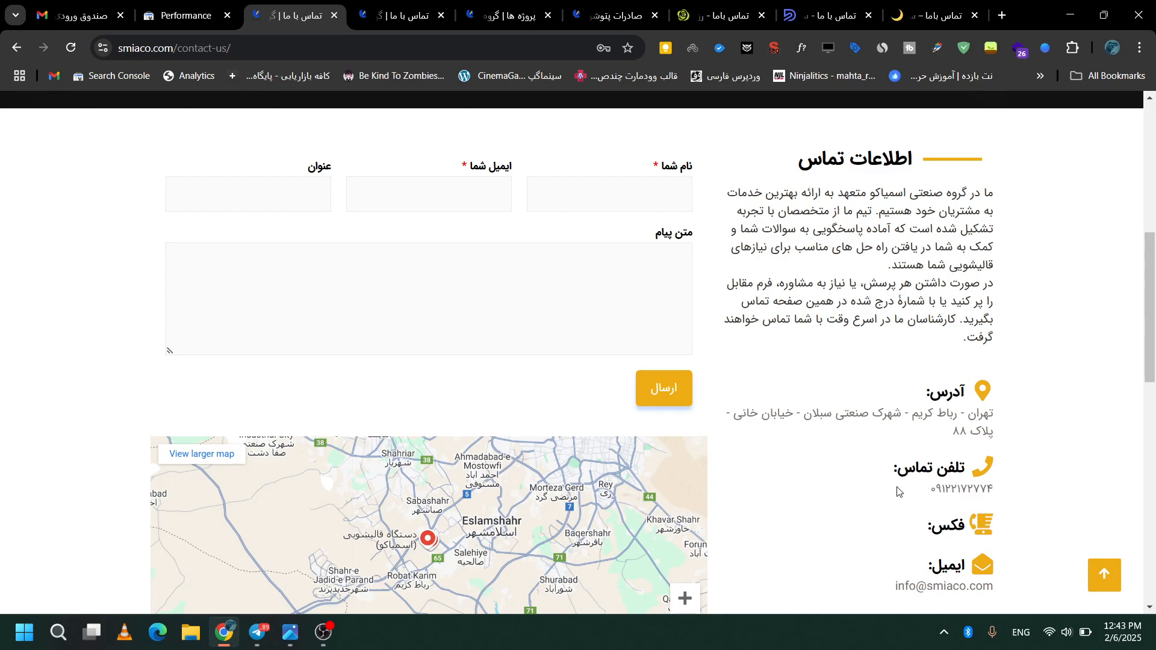
# Highlight the introductory paragraph on the contact page and look over the contact fields, map and image carousel
pyautogui.scroll(-1, 897, 491)
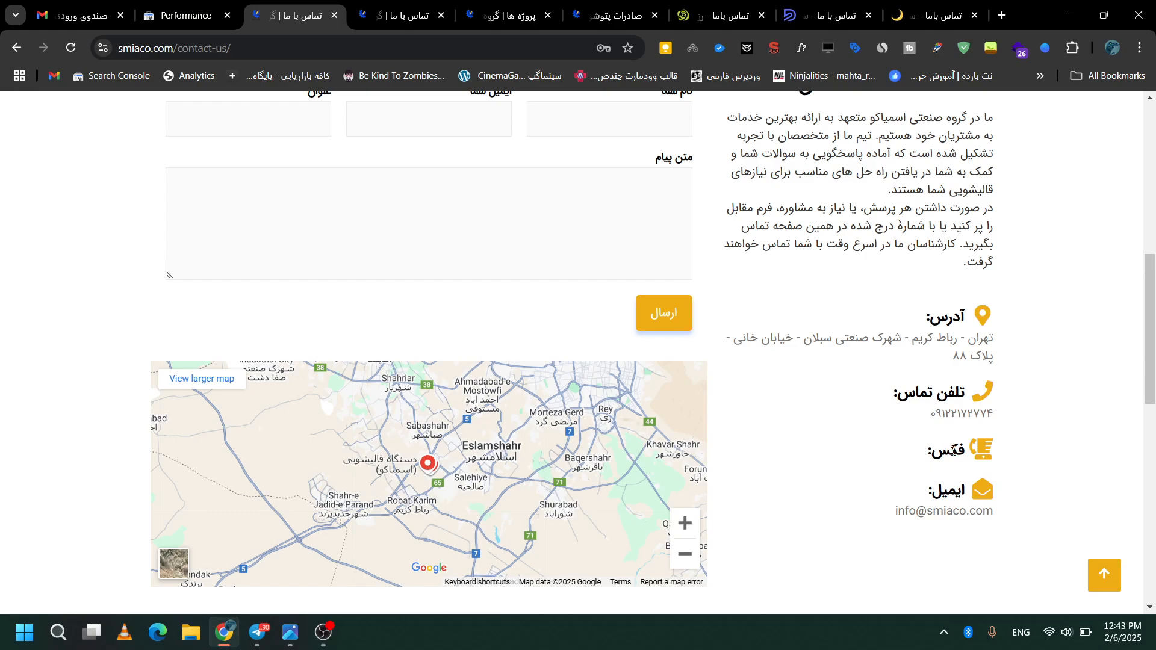
pyautogui.scroll(2, 953, 450)
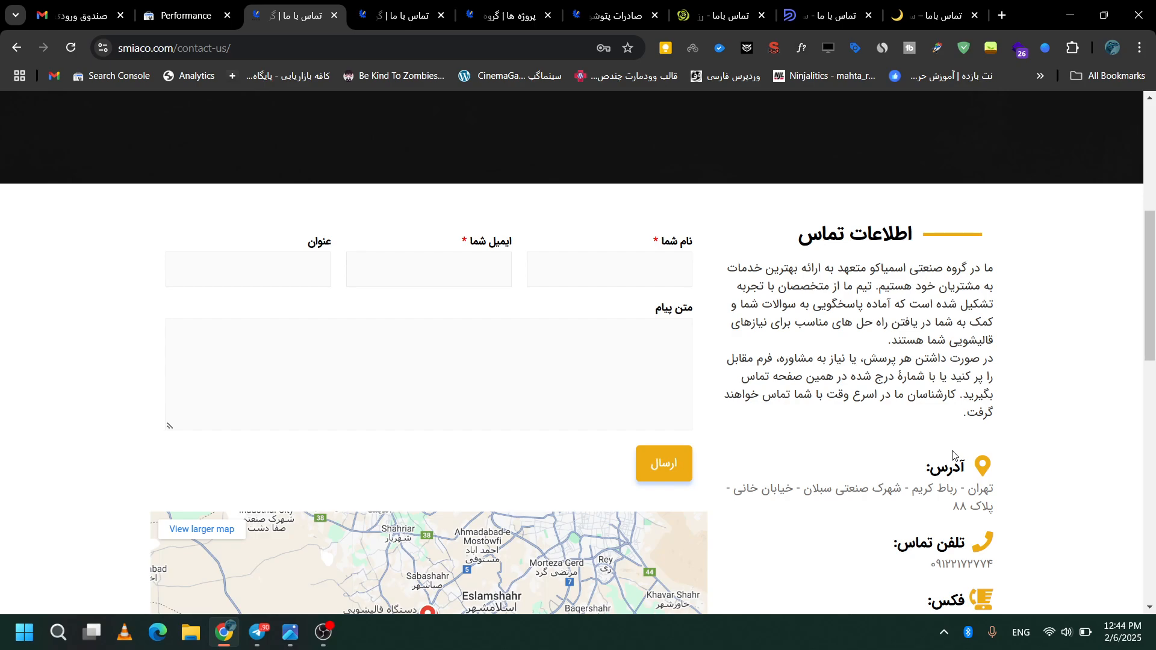
pyautogui.moveTo(927, 405); pyautogui.dragTo(1000, 277)
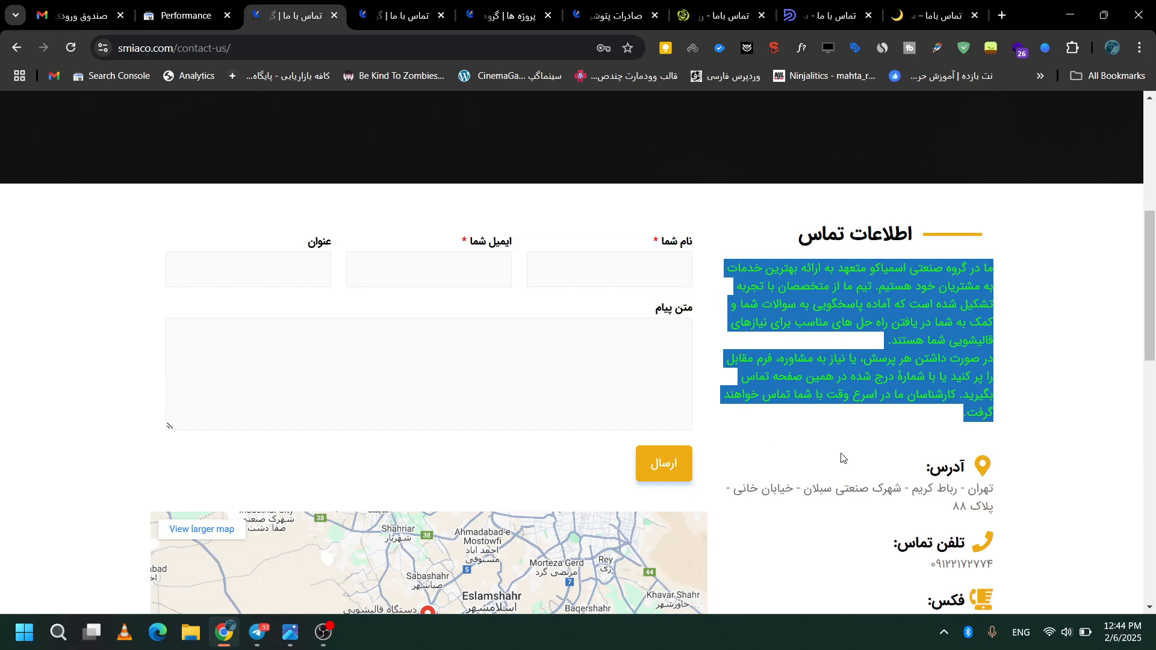
pyautogui.scroll(-9, 841, 458)
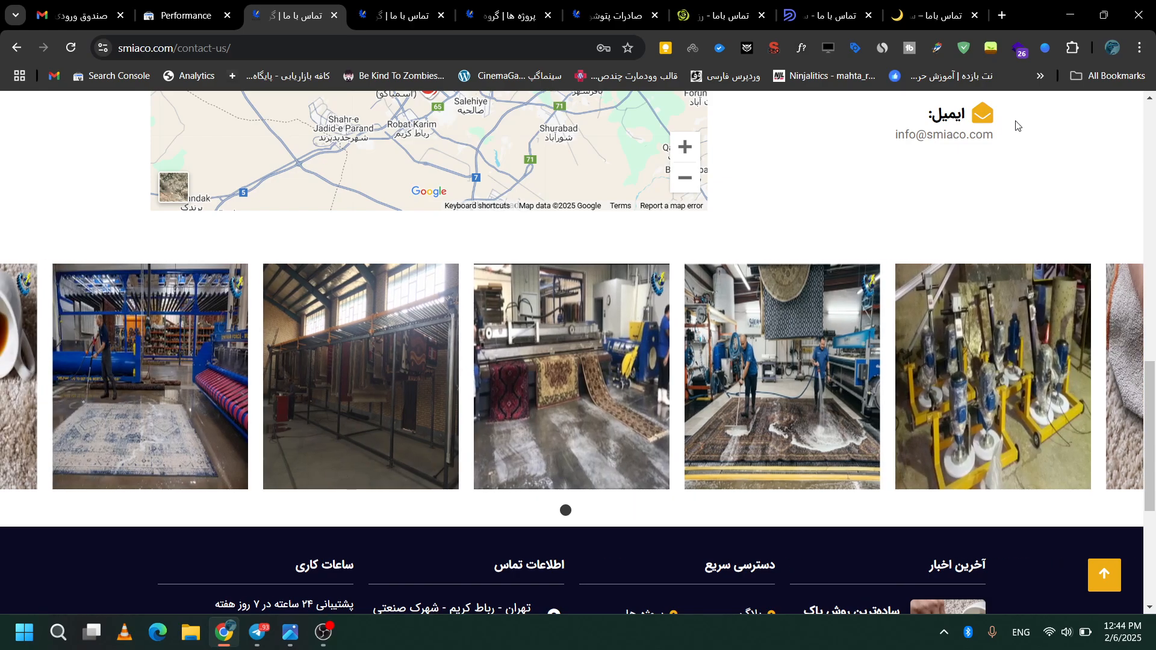
pyautogui.moveTo(339, 436)
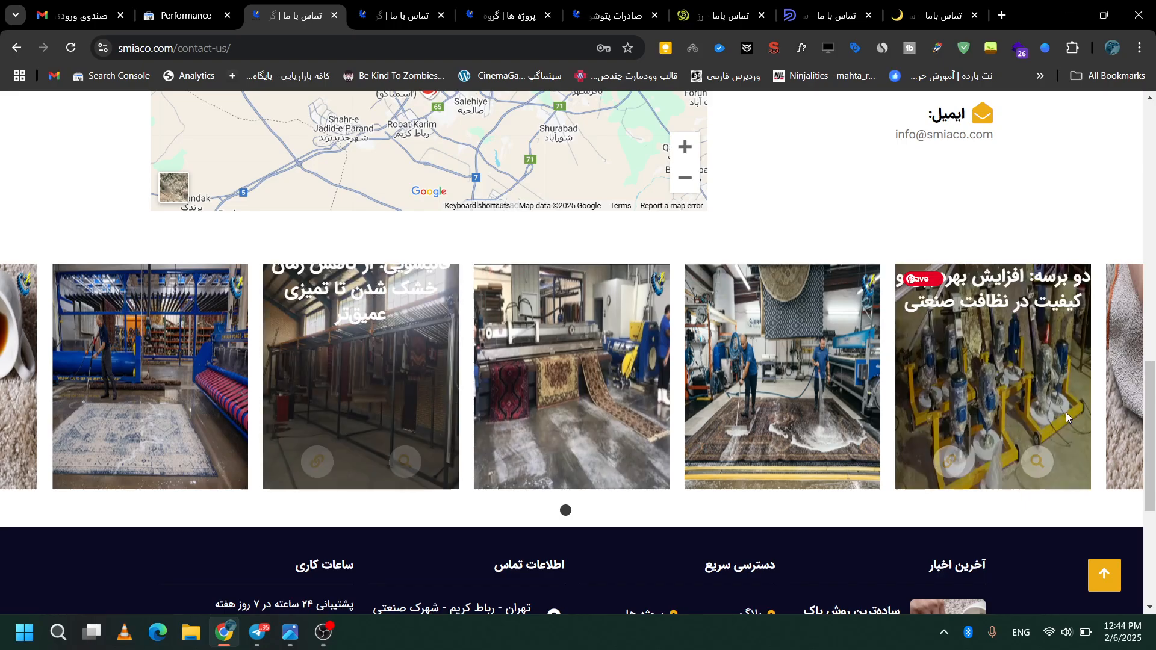
pyautogui.scroll(5, 1071, 219)
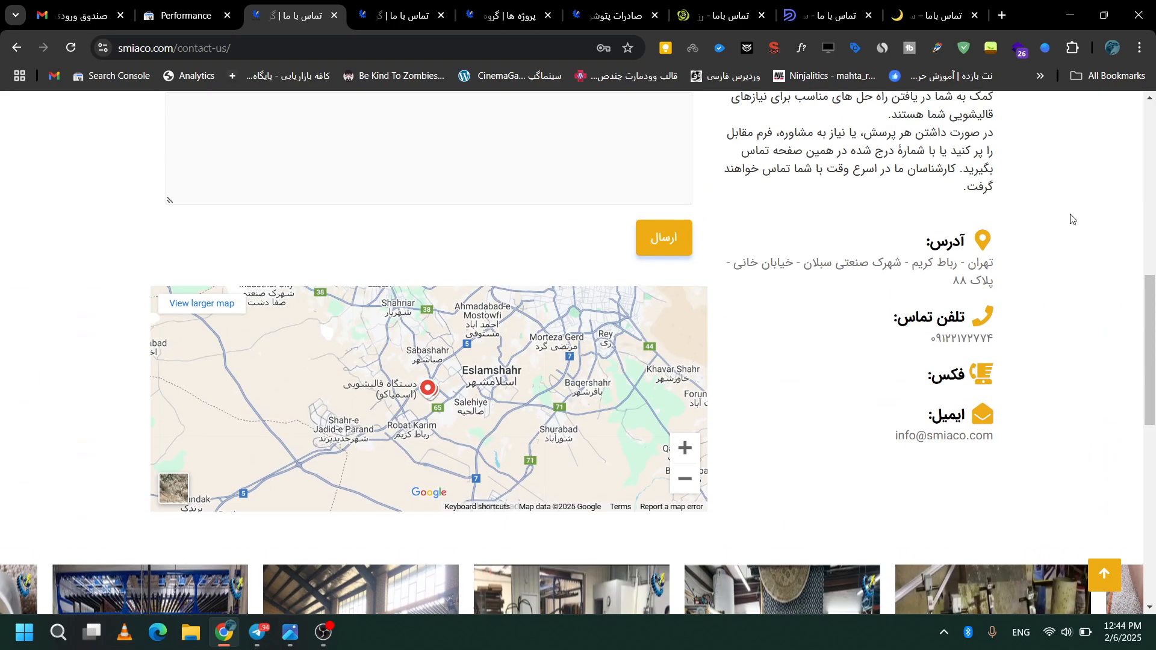
# Switch to the open projects page and open the پتوشور project about exports to Iraq
pyautogui.click(507, 15)
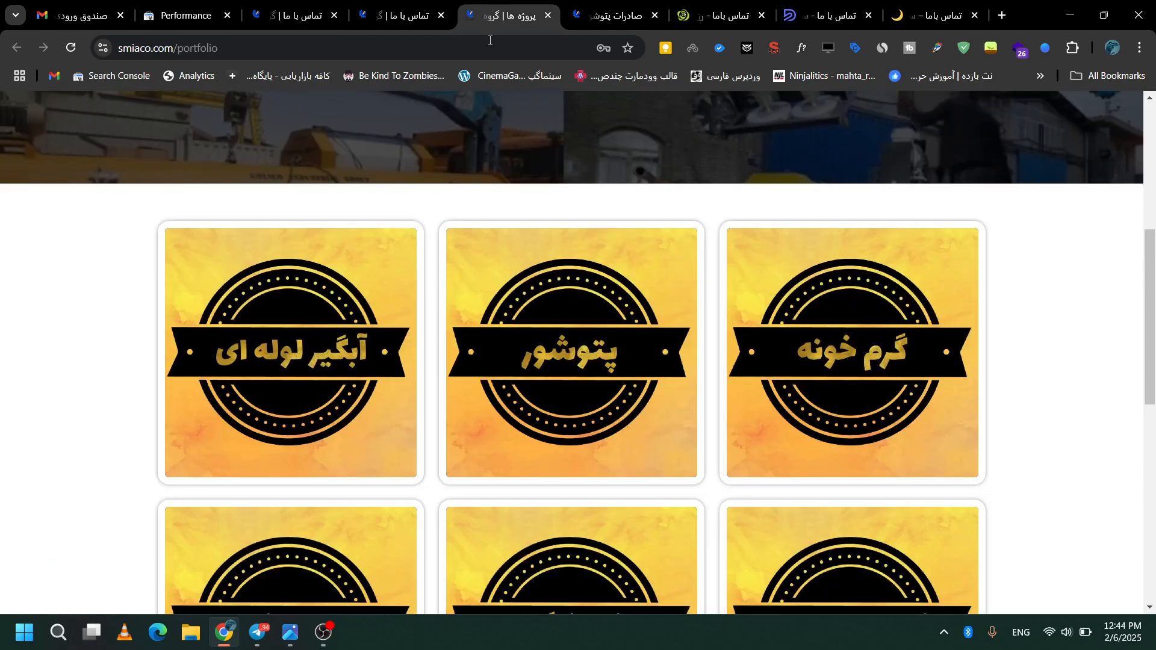
pyautogui.moveTo(862, 482)
pyautogui.scroll(-1, 949, 398)
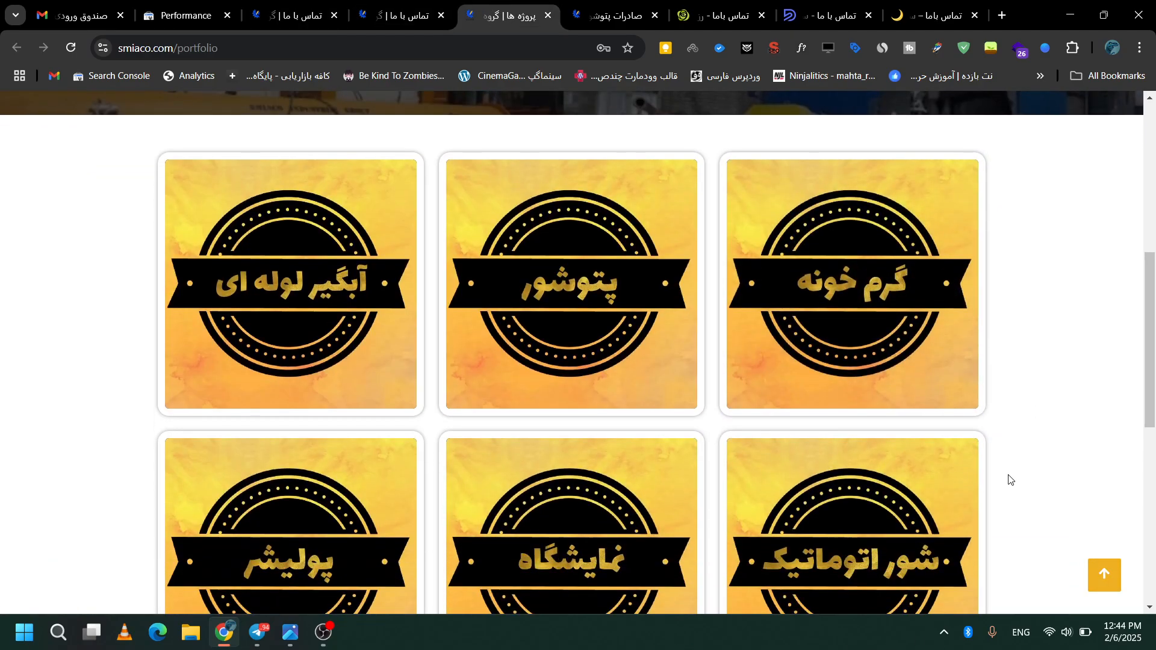
pyautogui.moveTo(496, 362)
pyautogui.click(546, 272)
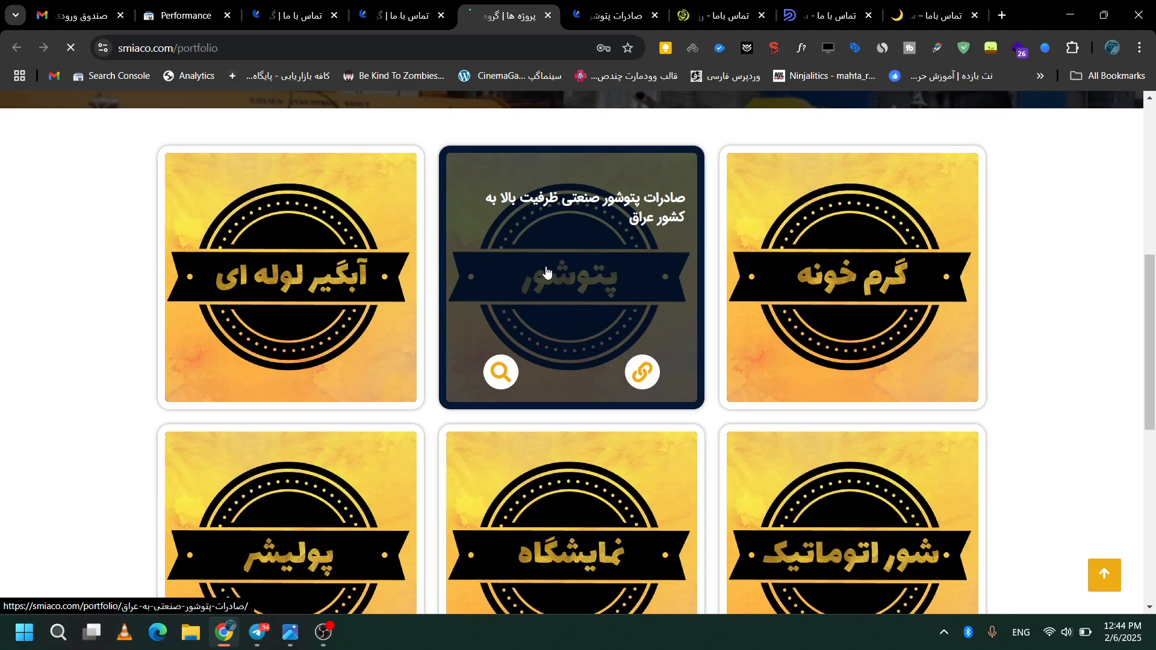
# Examine the پتوشور export project page, advancing its photo slideshow and reviewing the description, product images and video
pyautogui.scroll(-1, 1042, 381)
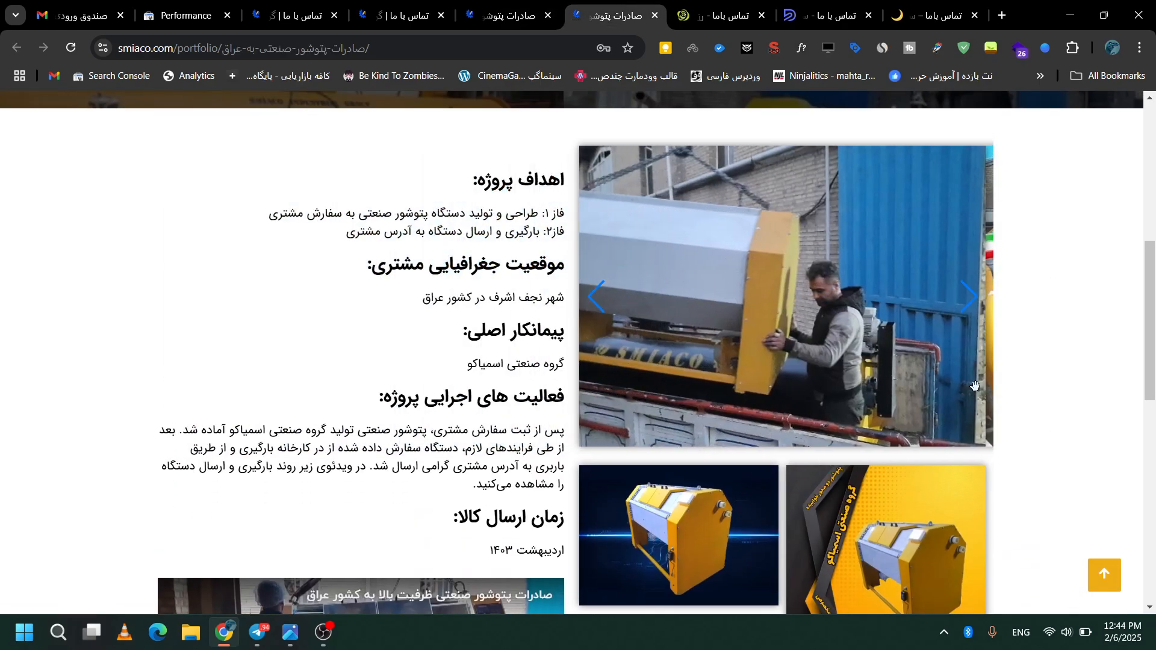
pyautogui.click(972, 312)
pyautogui.click(972, 312)
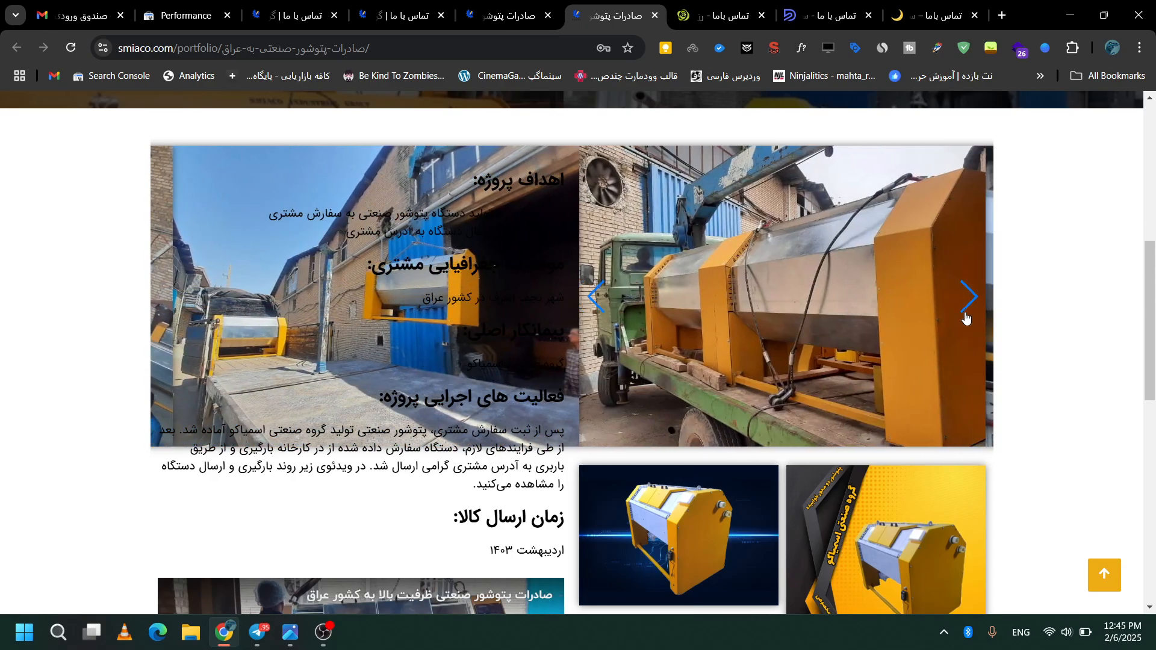
pyautogui.click(965, 311)
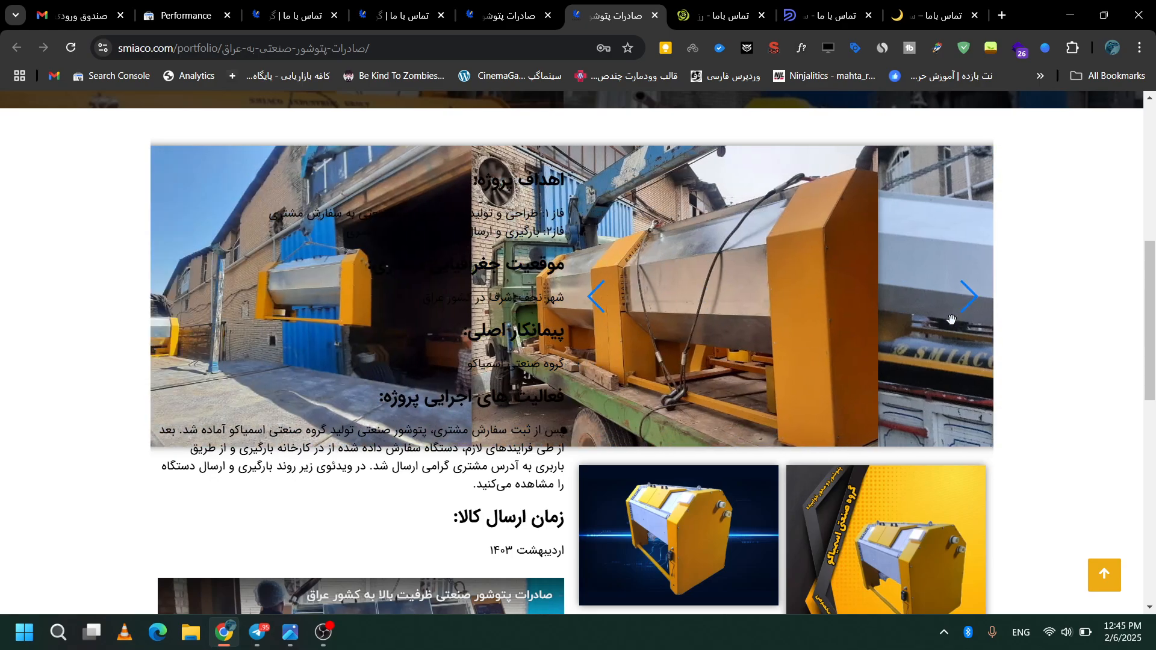
pyautogui.scroll(-5, 928, 366)
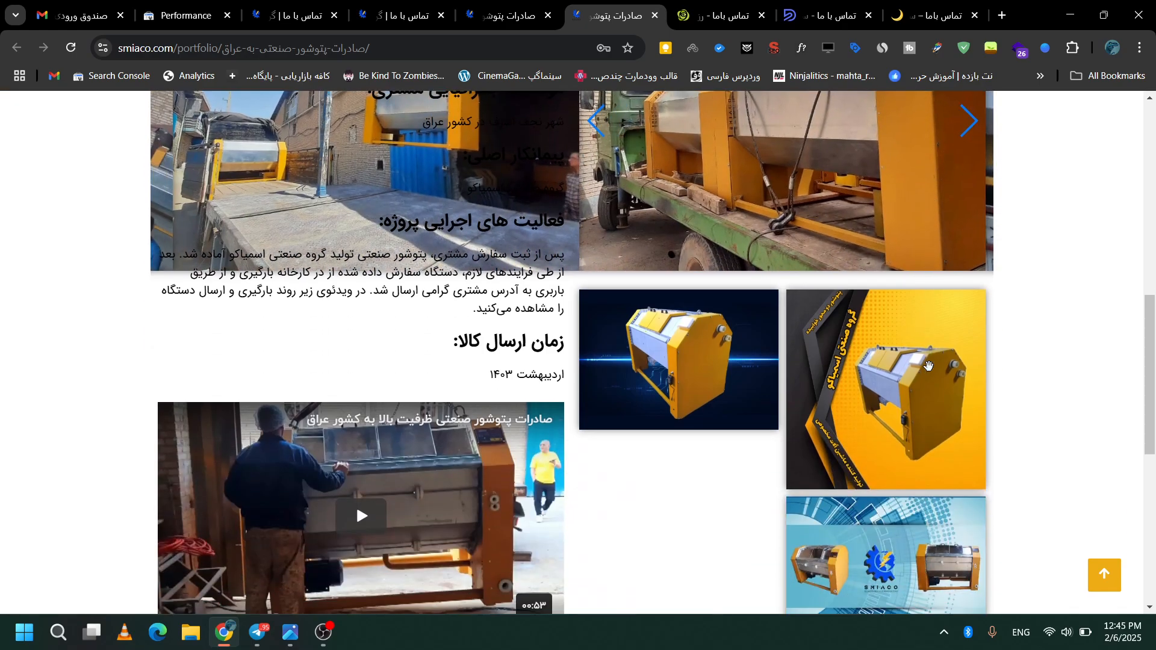
pyautogui.scroll(3, 880, 385)
pyautogui.scroll(-3, 396, 482)
pyautogui.scroll(-2, 396, 482)
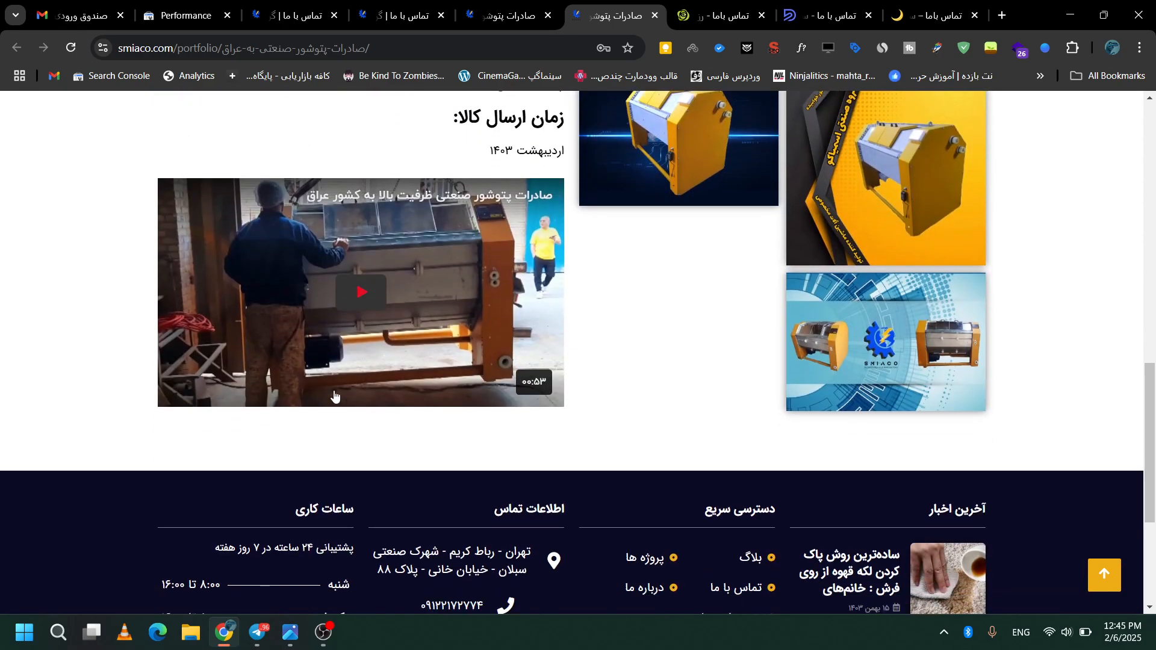
pyautogui.scroll(4, 679, 368)
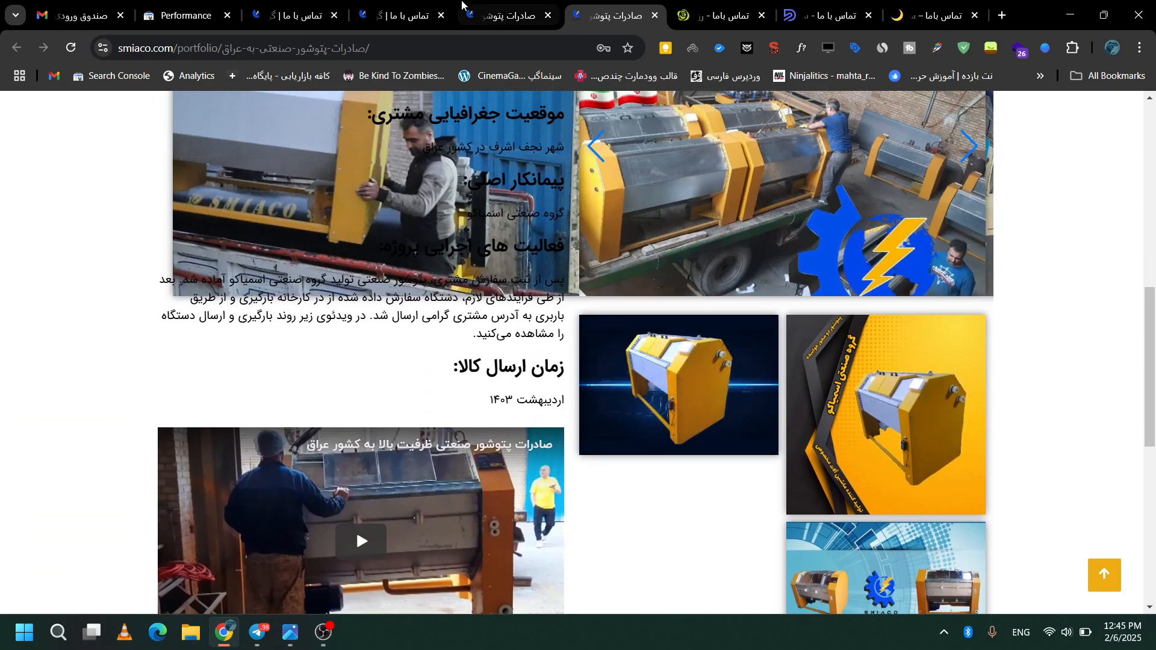
# Switch to the other open copy of the contact page and show its message form and contact information
pyautogui.click(400, 15)
pyautogui.scroll(-3, 460, 284)
pyautogui.scroll(-2, 460, 284)
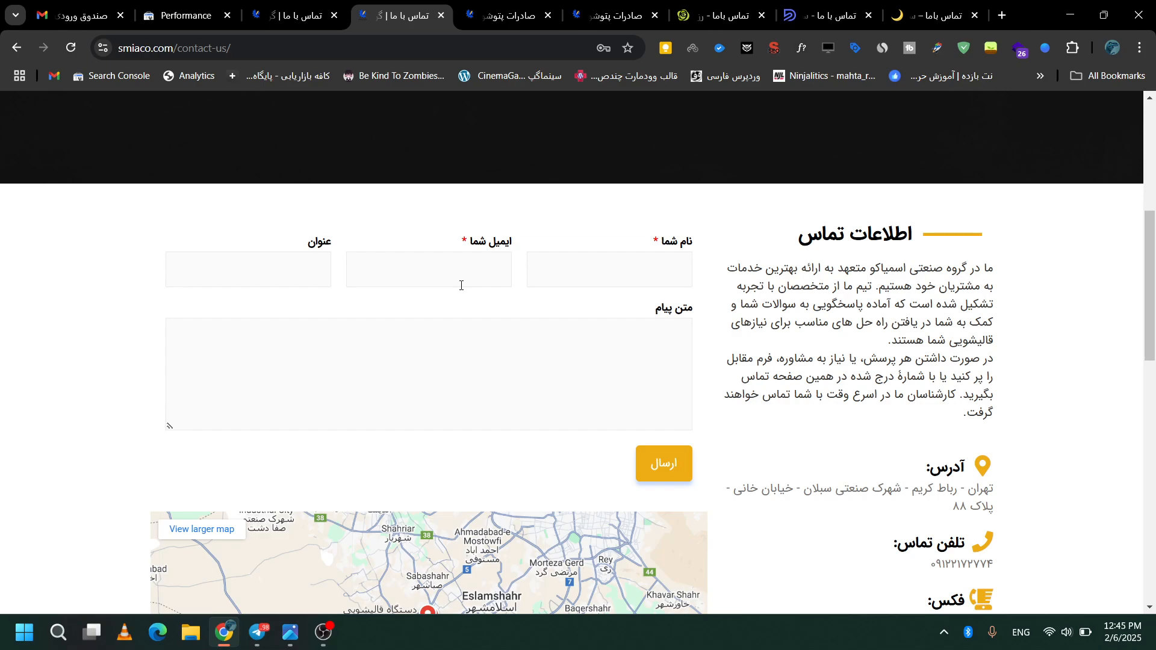
# Look over the smiaco.com contact page's message form, contact details, map and image carousel
pyautogui.scroll(-3, 460, 285)
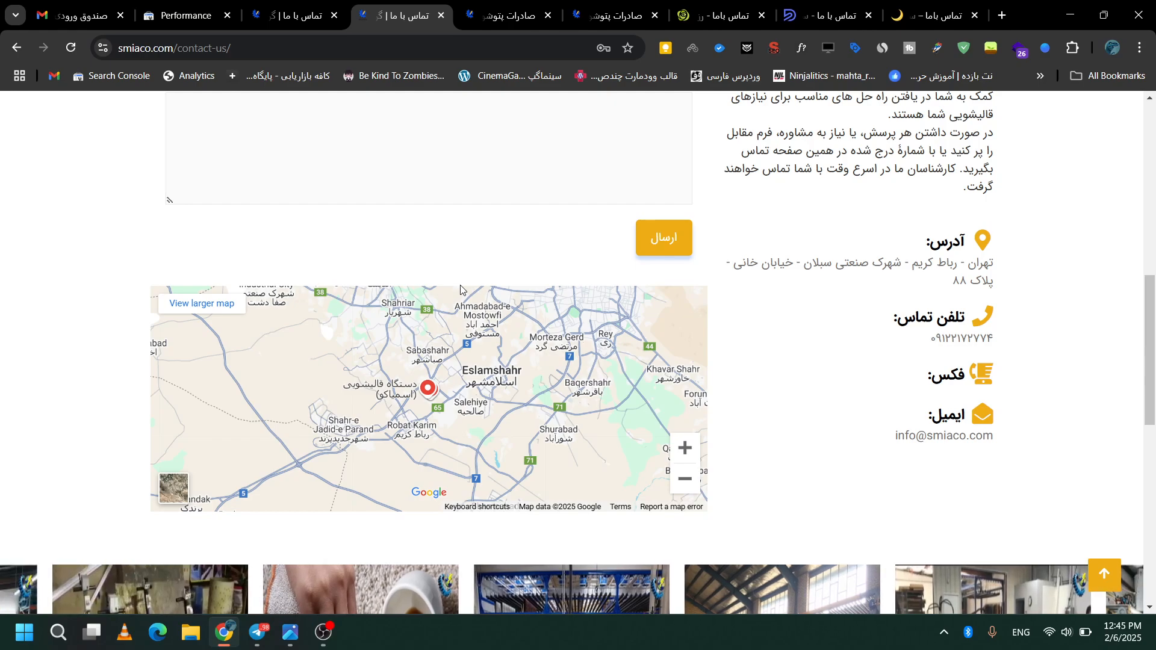
pyautogui.scroll(-1, 461, 288)
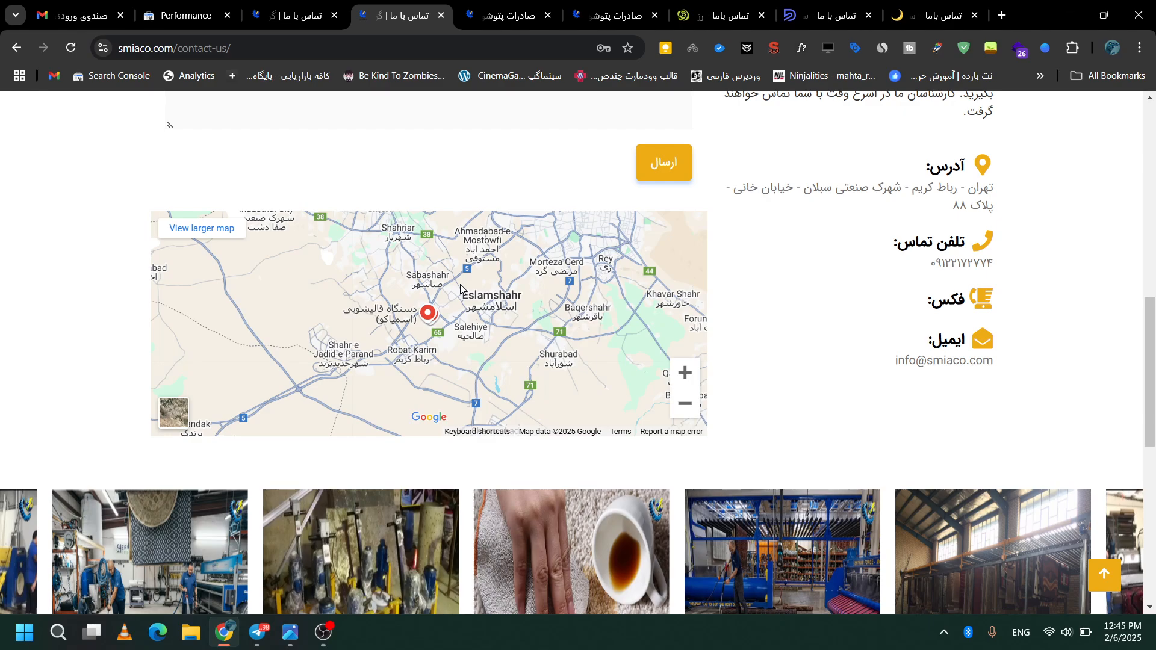
pyautogui.scroll(-1, 460, 284)
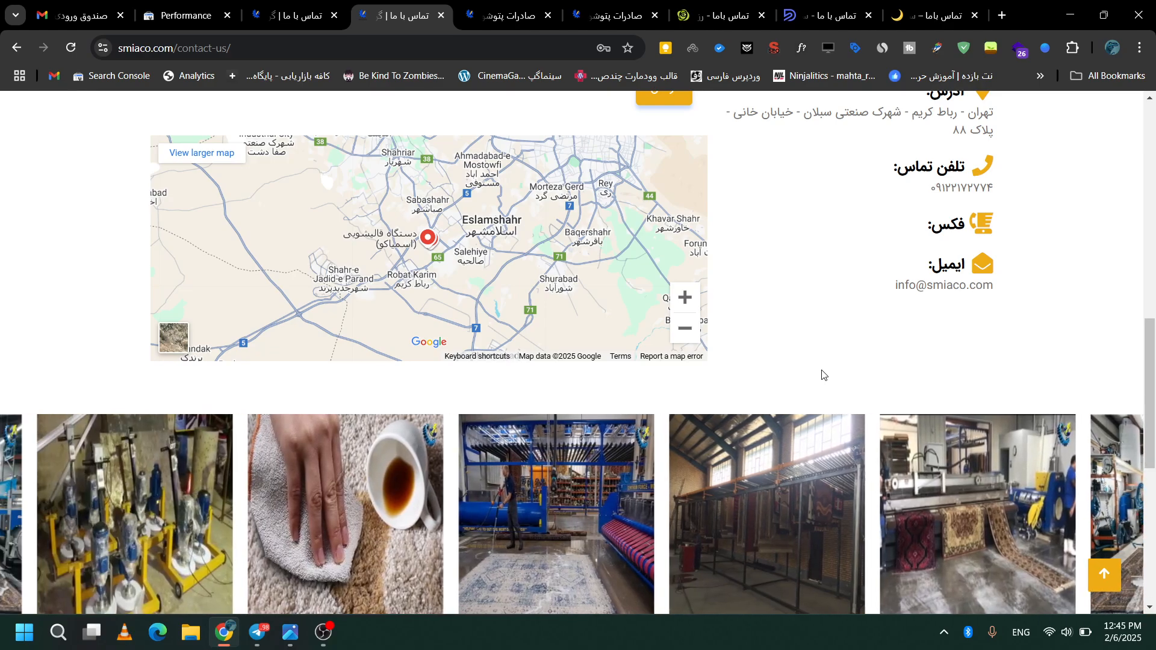
pyautogui.scroll(-2, 822, 375)
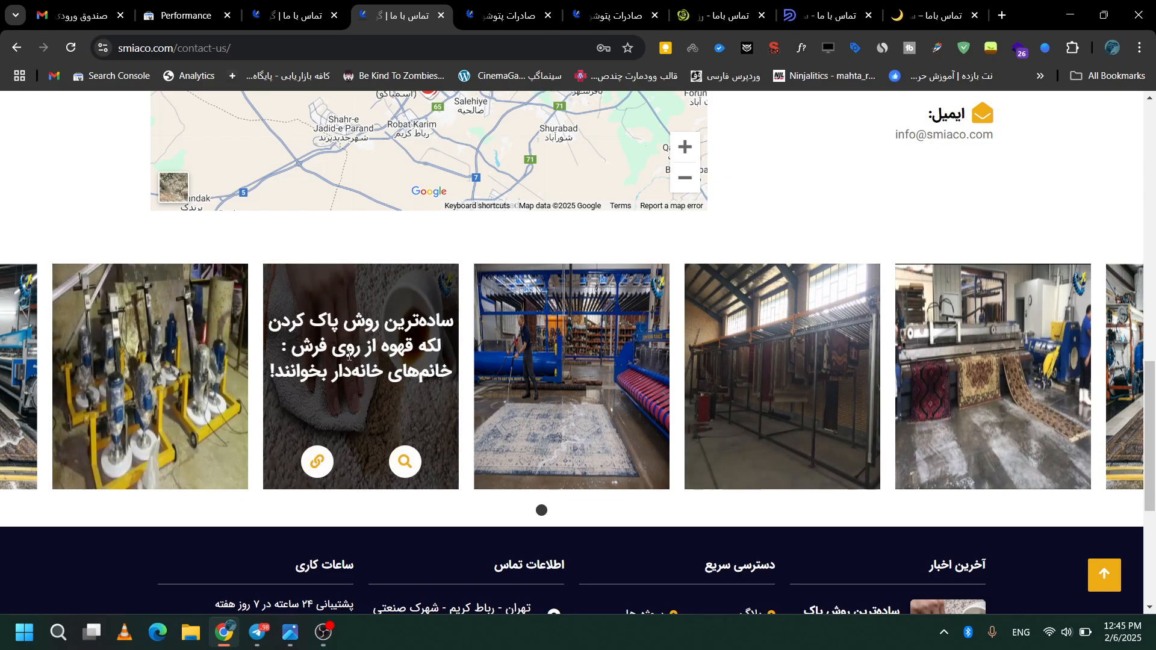
pyautogui.scroll(7, 764, 337)
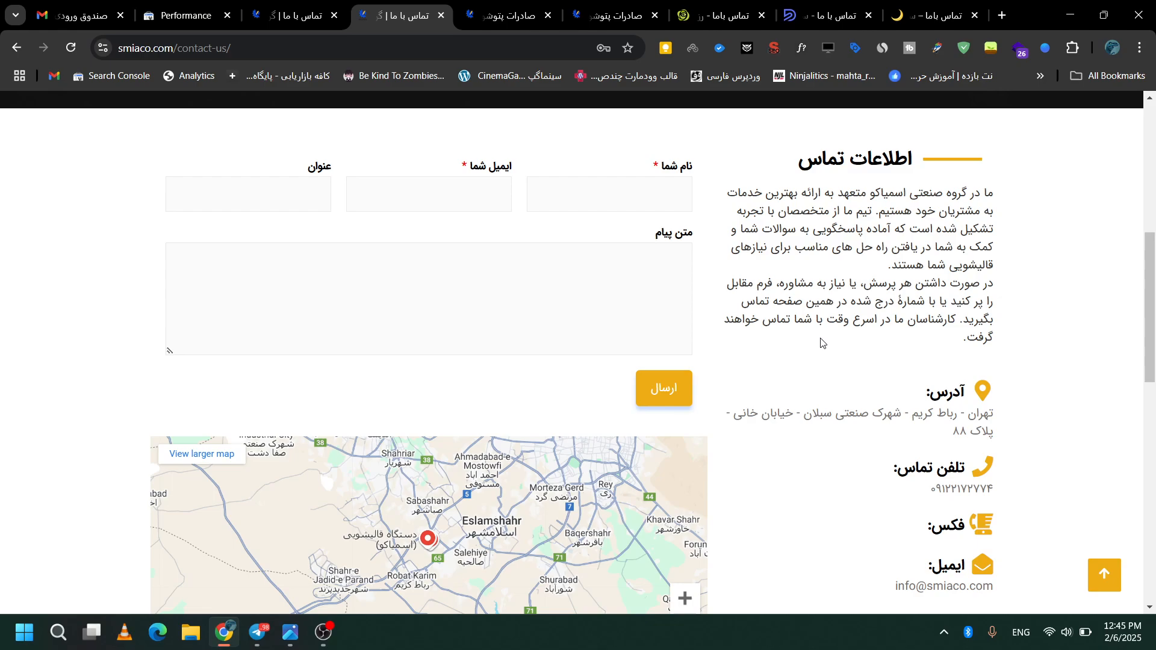
pyautogui.scroll(-3, 820, 343)
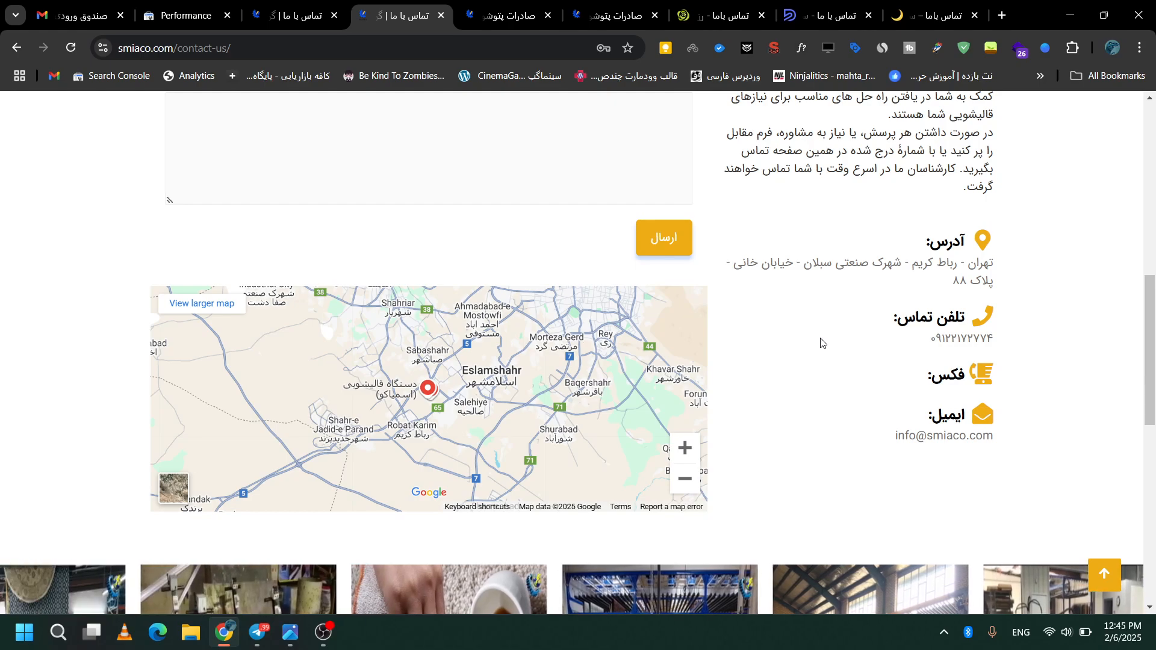
pyautogui.scroll(5, 689, 294)
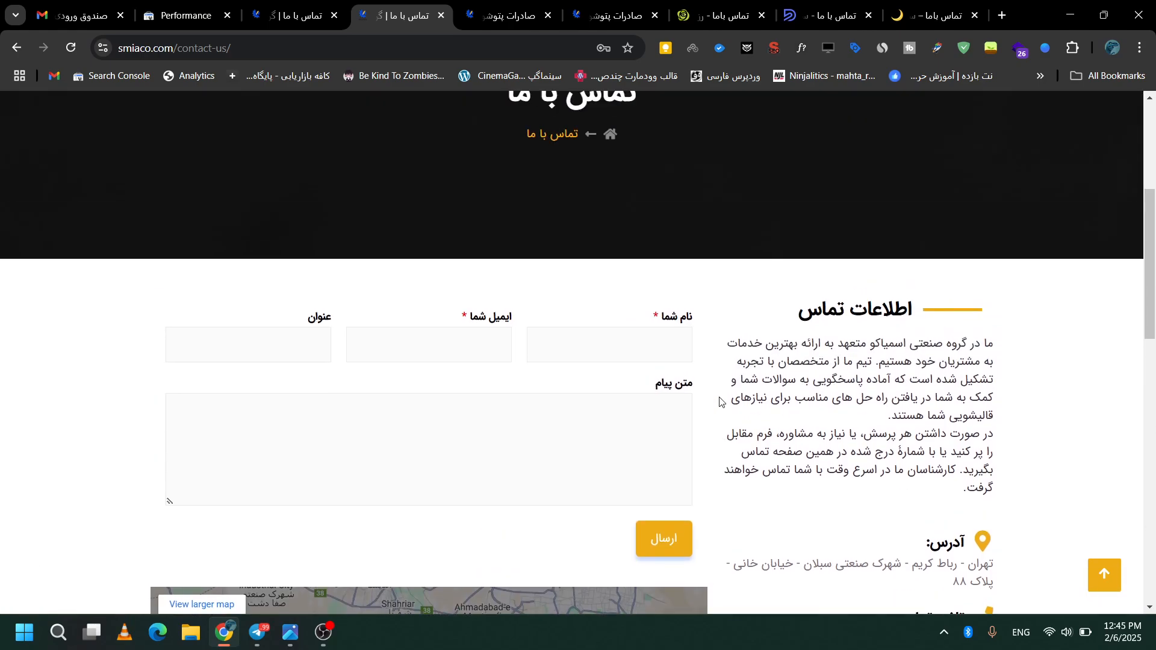
# Highlight the introductory paragraph under اطلاعات تماس and all of the page's text, and clear the selection
pyautogui.moveTo(897, 494); pyautogui.dragTo(1003, 343)
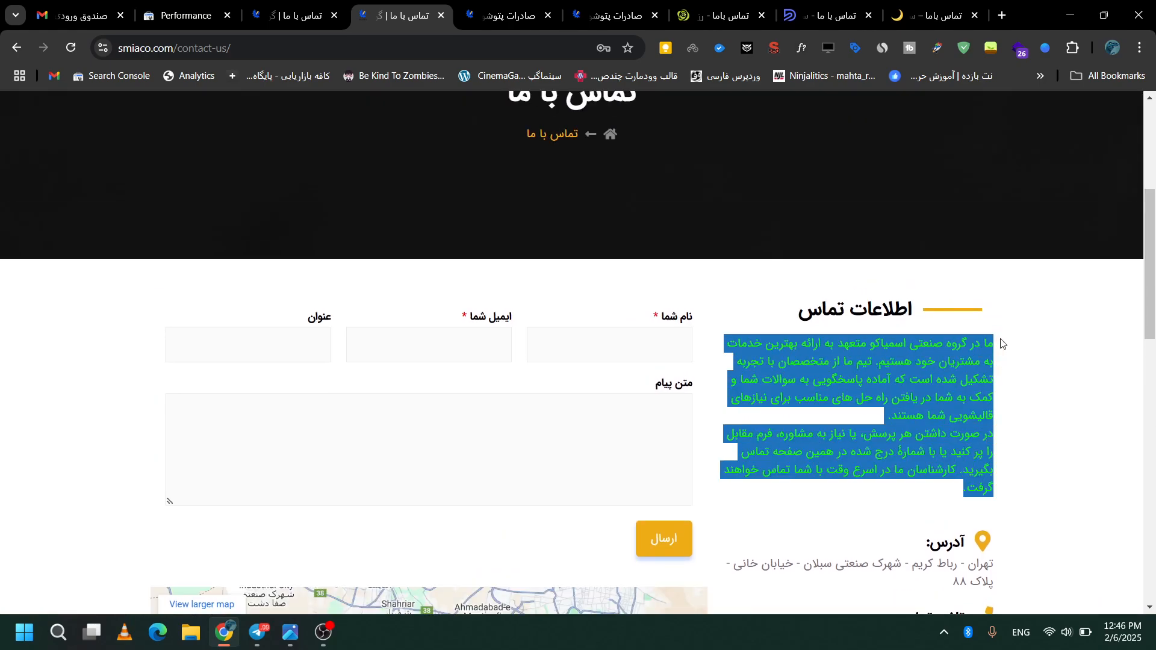
pyautogui.click(927, 371)
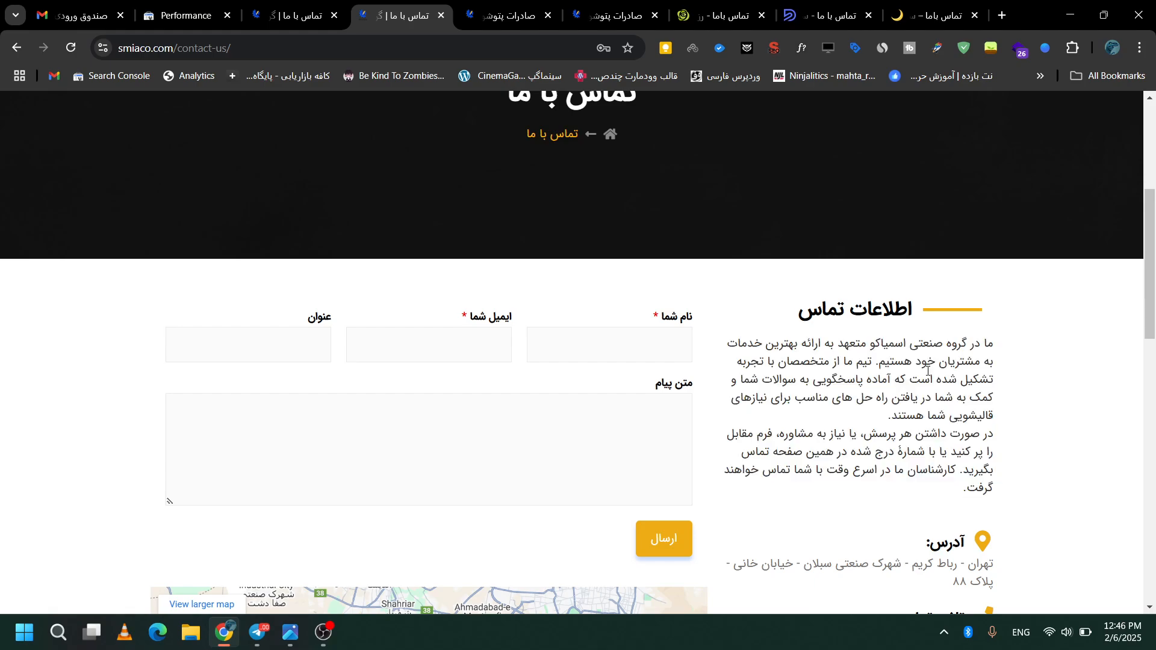
pyautogui.doubleClick(839, 344)
pyautogui.click(867, 339)
pyautogui.moveTo(860, 344); pyautogui.dragTo(856, 345)
pyautogui.click(875, 339)
pyautogui.hotkey('ctrl', 'a')
pyautogui.scroll(-4, 691, 468)
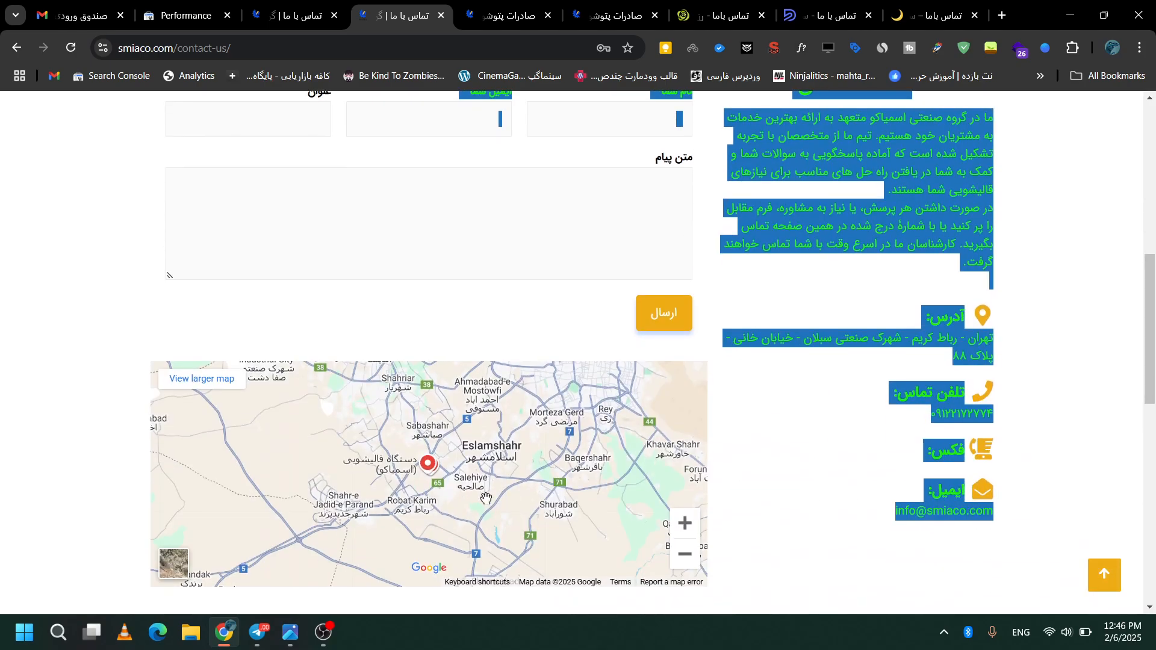
pyautogui.click(1045, 402)
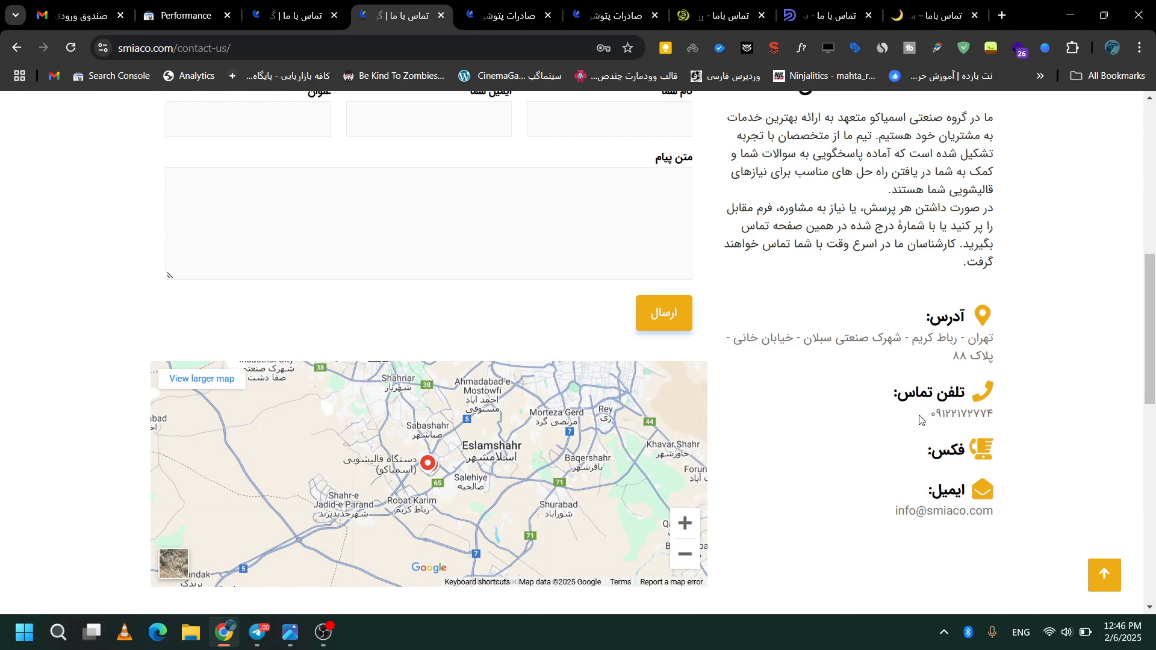
# Highlight the contact phone number, look over the image carousel and footer, and return to the page header
pyautogui.moveTo(921, 416); pyautogui.dragTo(993, 414)
pyautogui.scroll(-7, 1006, 456)
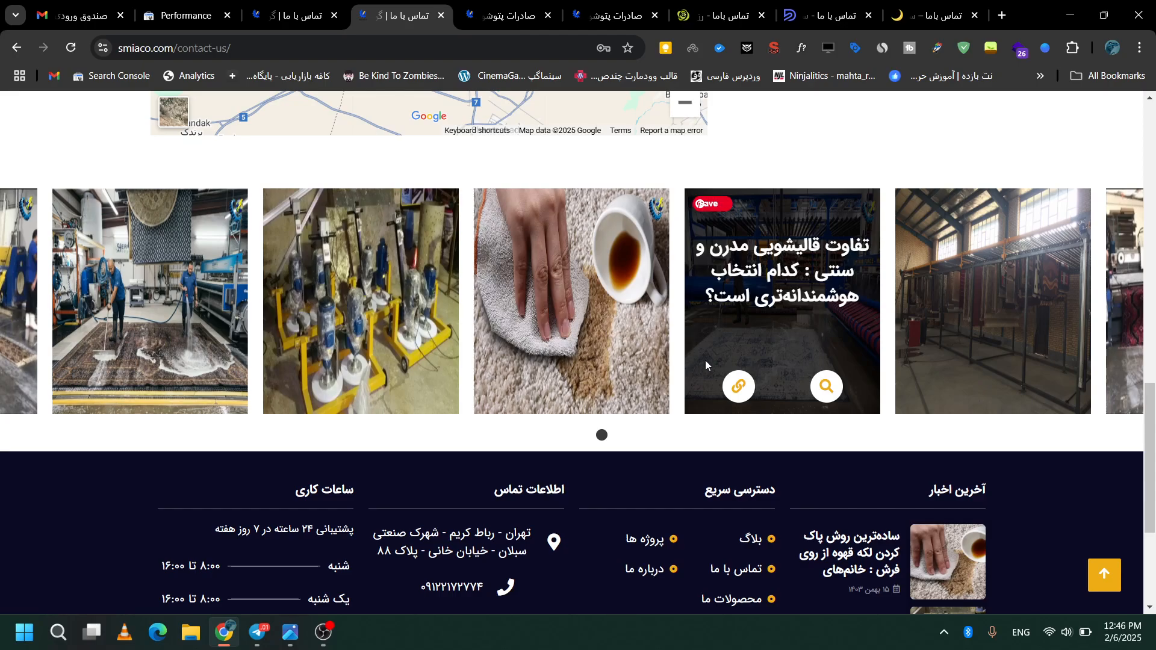
pyautogui.scroll(15, 705, 360)
pyautogui.scroll(2, 813, 328)
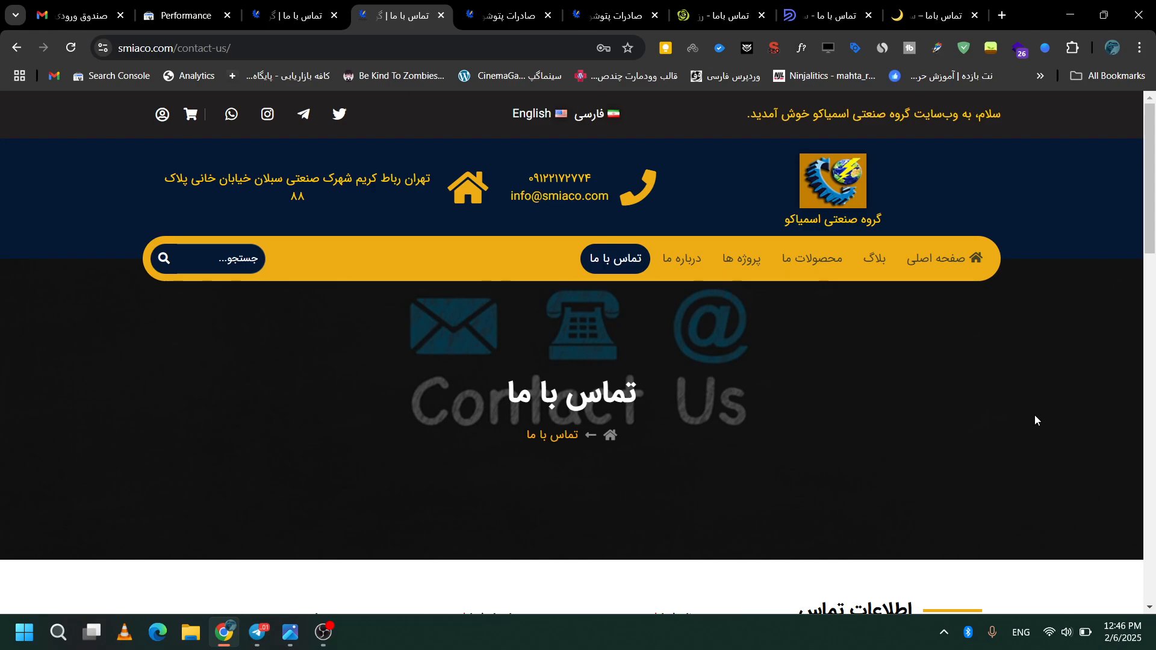
# Switch to the rozmashhad.ir contact page and highlight its introductory paragraph and the phrases about flowers and bouquets
pyautogui.hotkey('ctrl', '7')
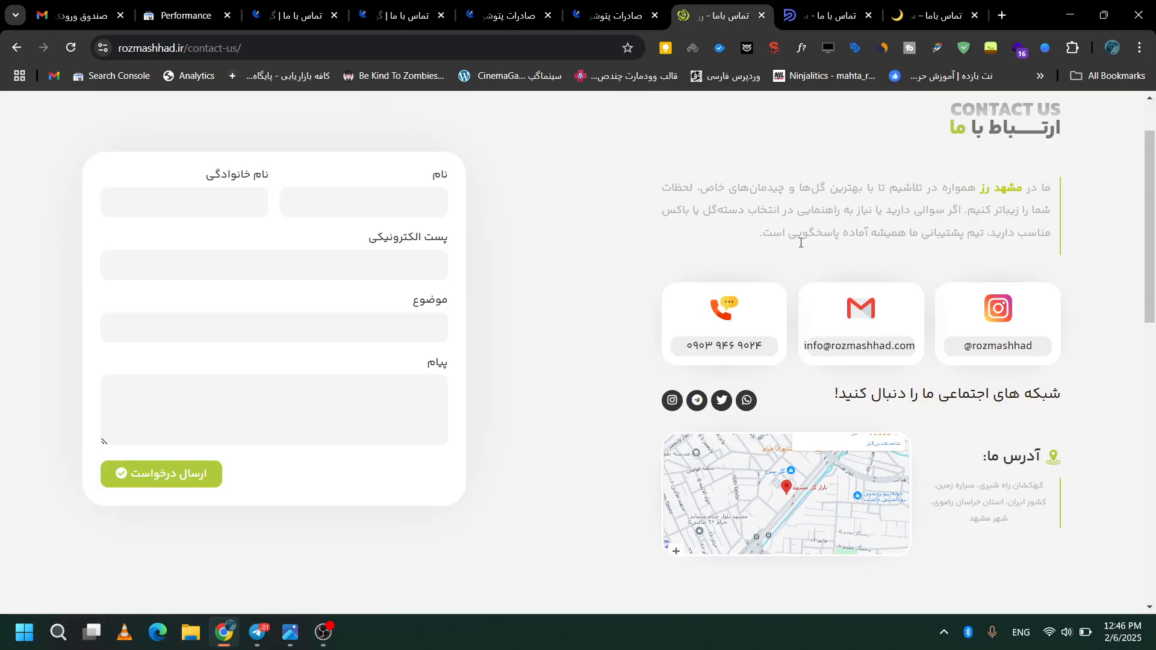
pyautogui.moveTo(754, 242); pyautogui.dragTo(1060, 187)
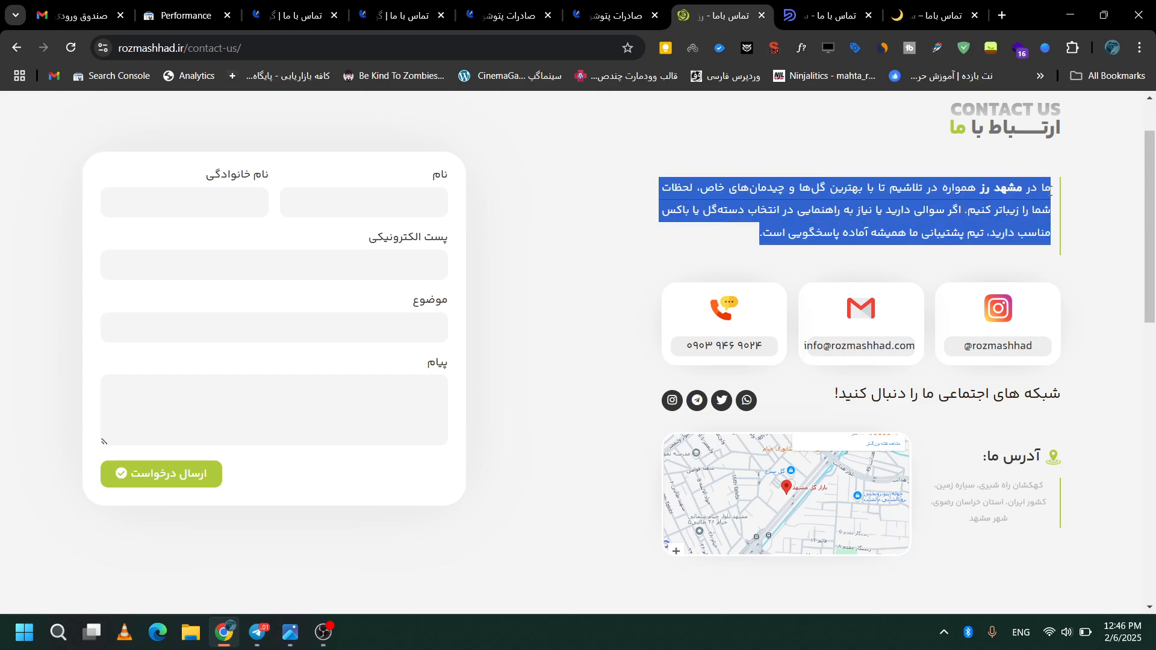
pyautogui.click(707, 203)
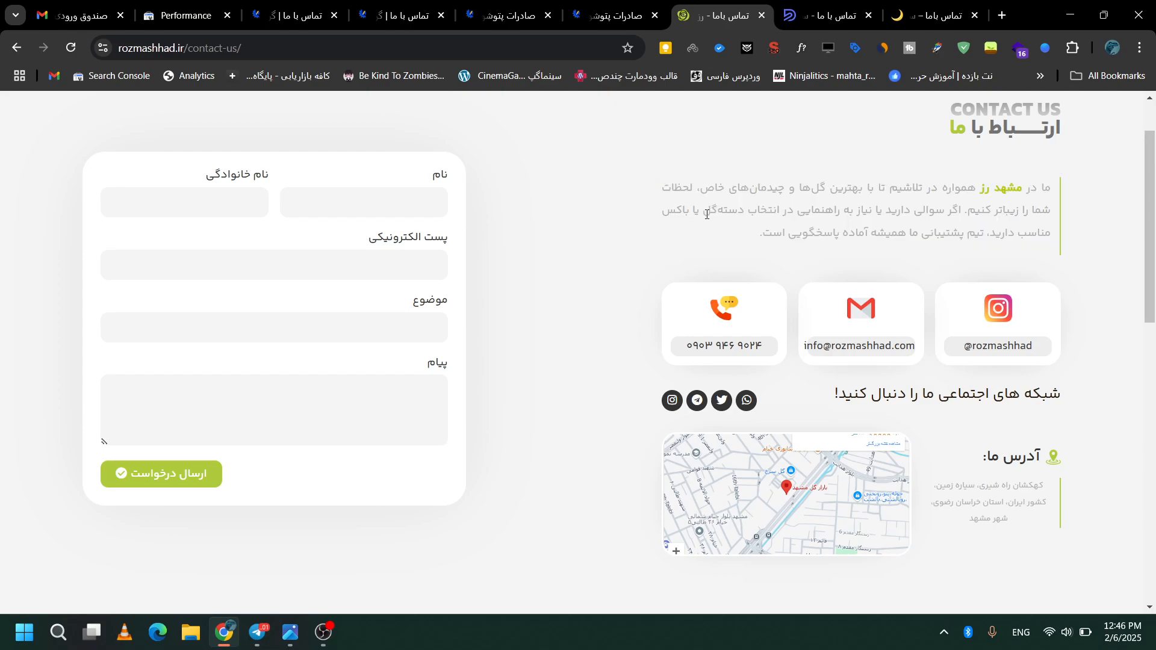
pyautogui.doubleClick(798, 190)
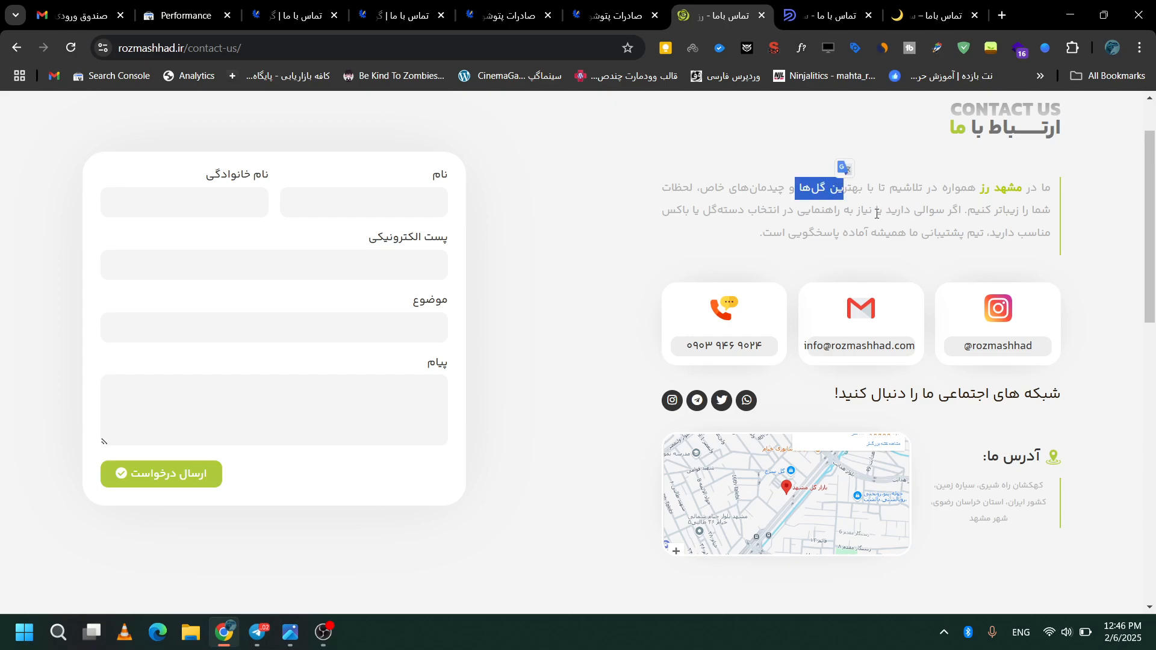
pyautogui.moveTo(723, 210)
pyautogui.mouseDown()
pyautogui.moveTo(665, 220)
pyautogui.moveTo(724, 215)
pyautogui.mouseUp()
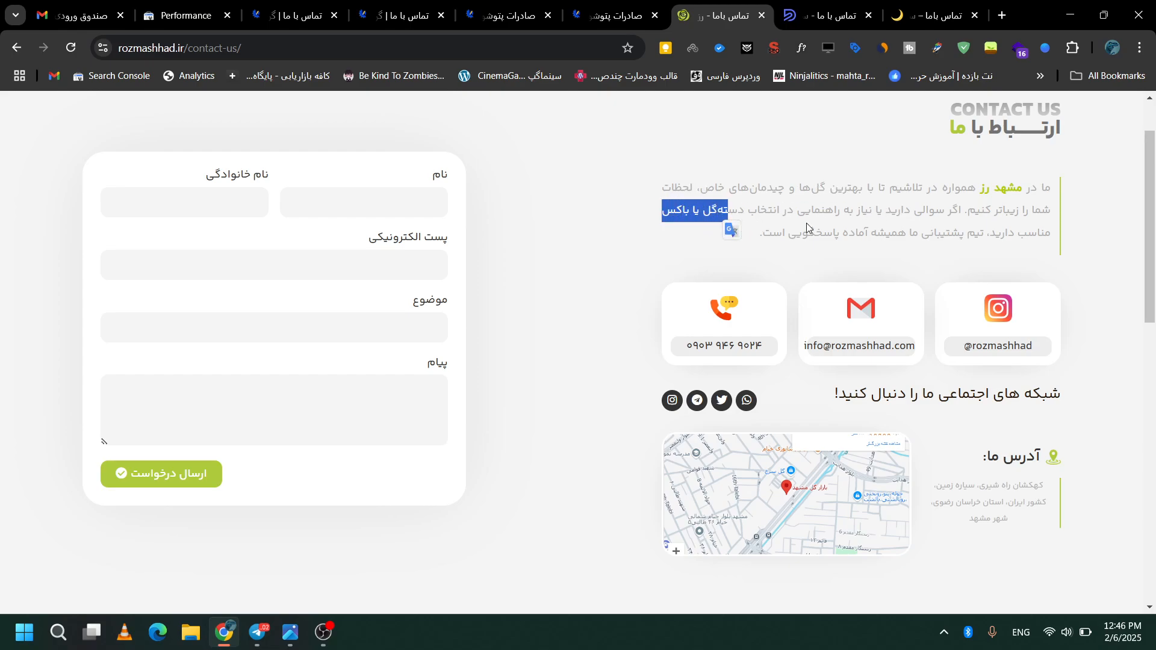
pyautogui.click(833, 221)
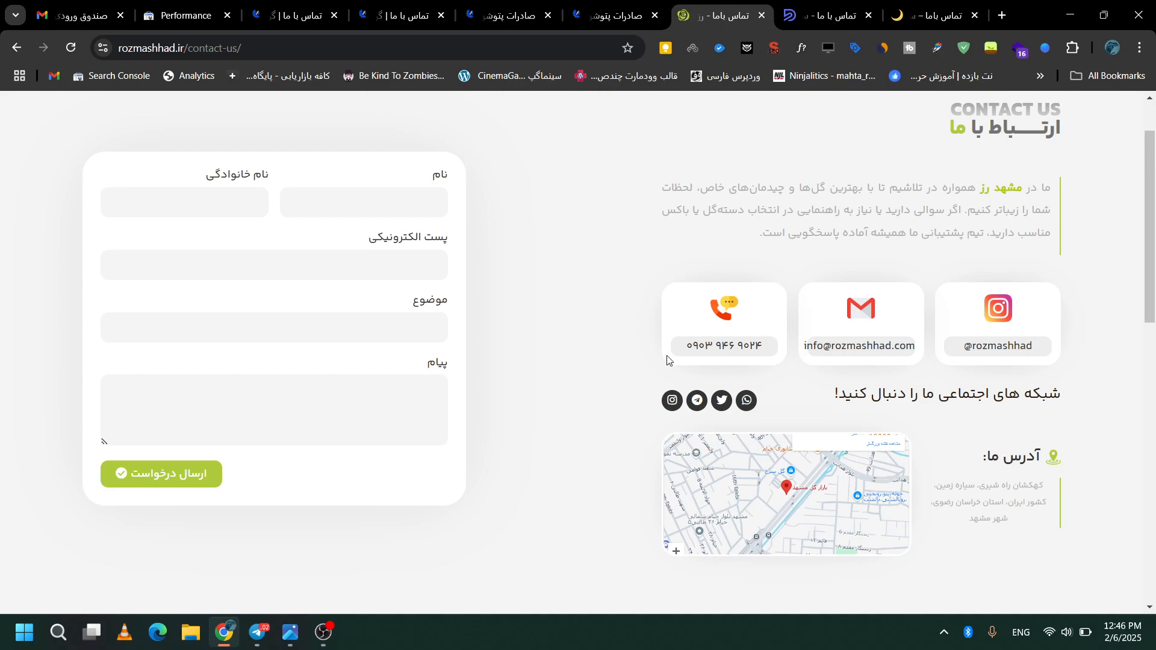
# Highlight the phone number and Instagram handle on the rozmashhad.ir contact cards, and clear the selection
pyautogui.moveTo(684, 344); pyautogui.dragTo(770, 346)
pyautogui.moveTo(1034, 347); pyautogui.dragTo(1001, 310)
pyautogui.click(937, 249)
# Switch to the diplomatseo.com contact page and expand its FAQ answers on project delivery time and pricing
pyautogui.hotkey('ctrl', 'Tab')
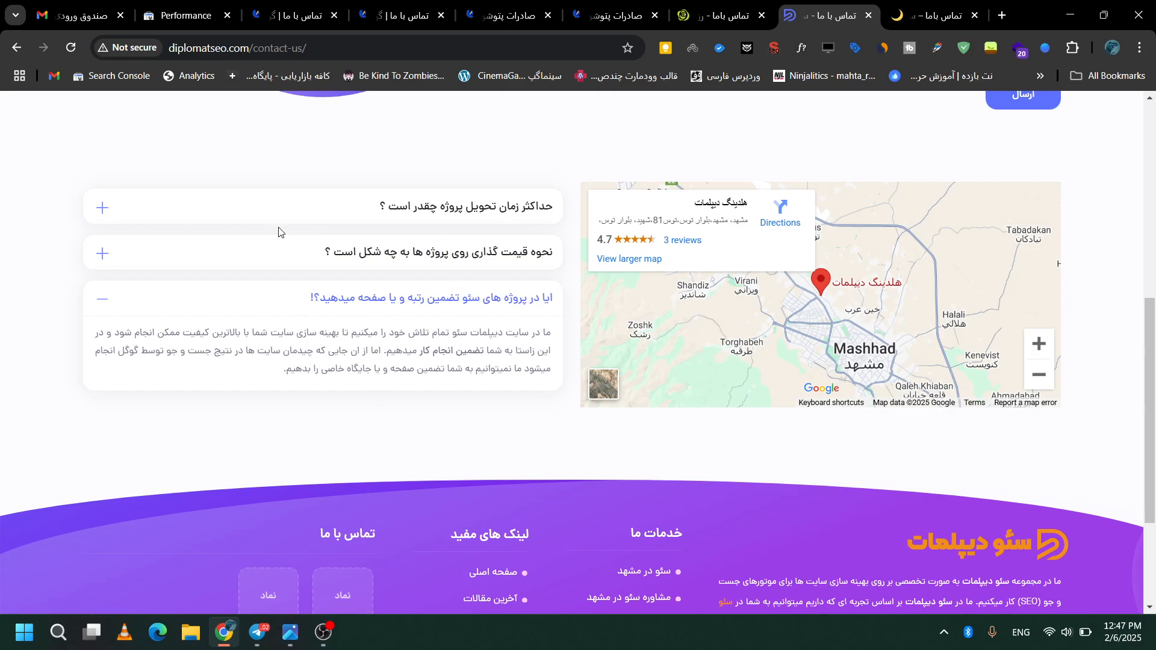
pyautogui.click(329, 215)
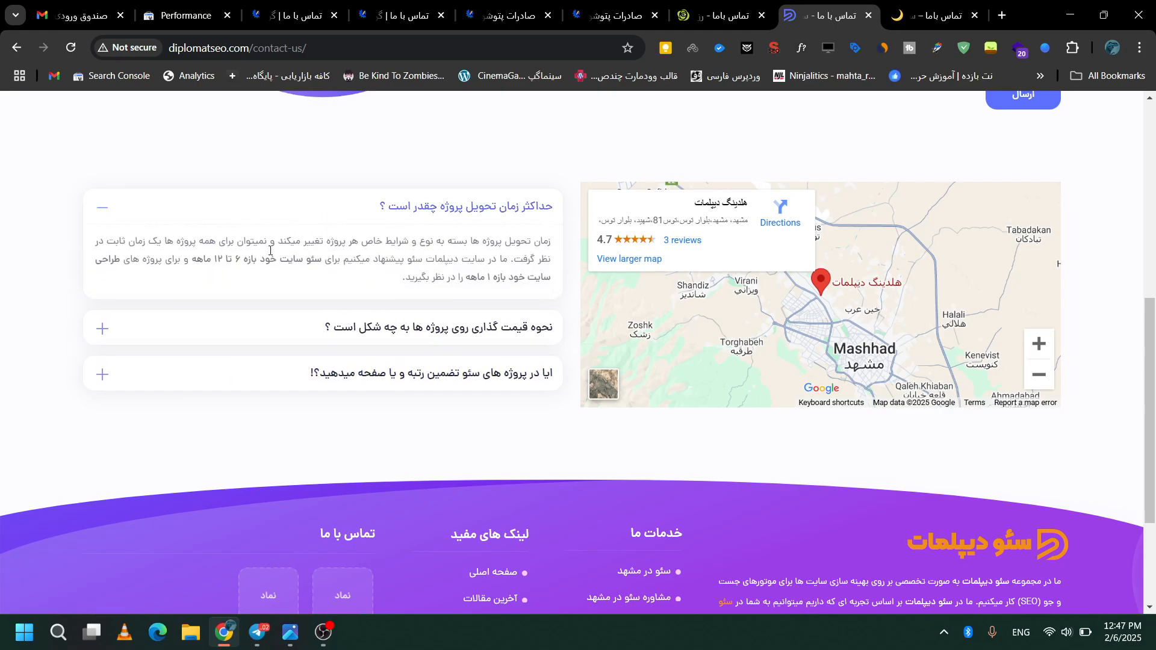
pyautogui.click(274, 330)
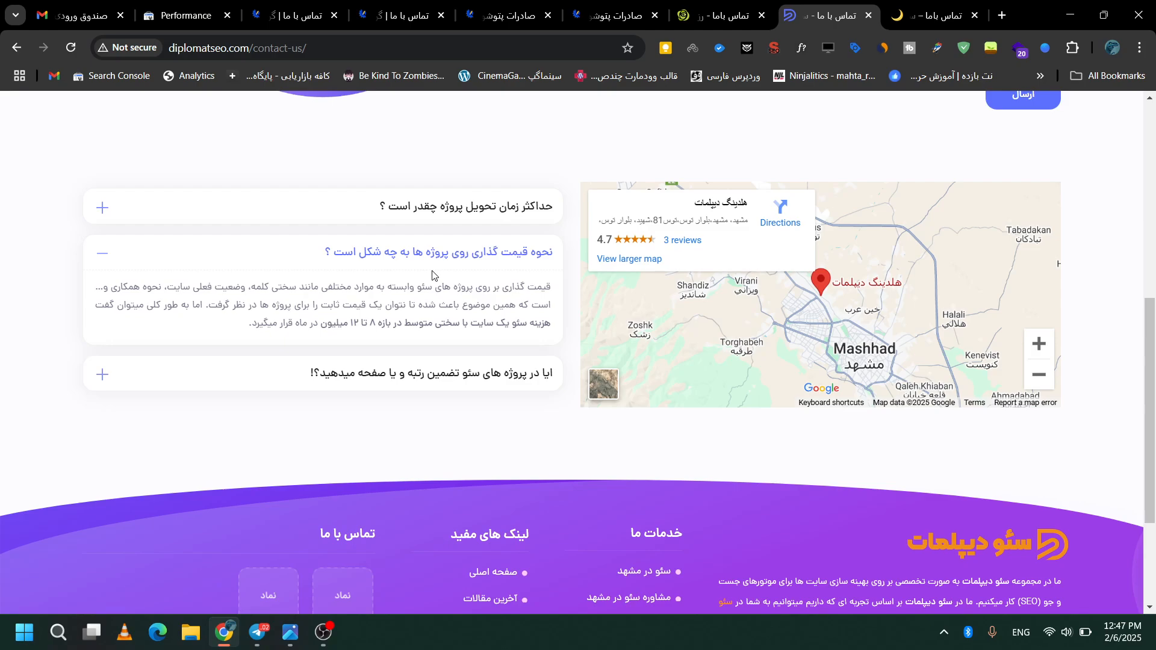
pyautogui.click(474, 208)
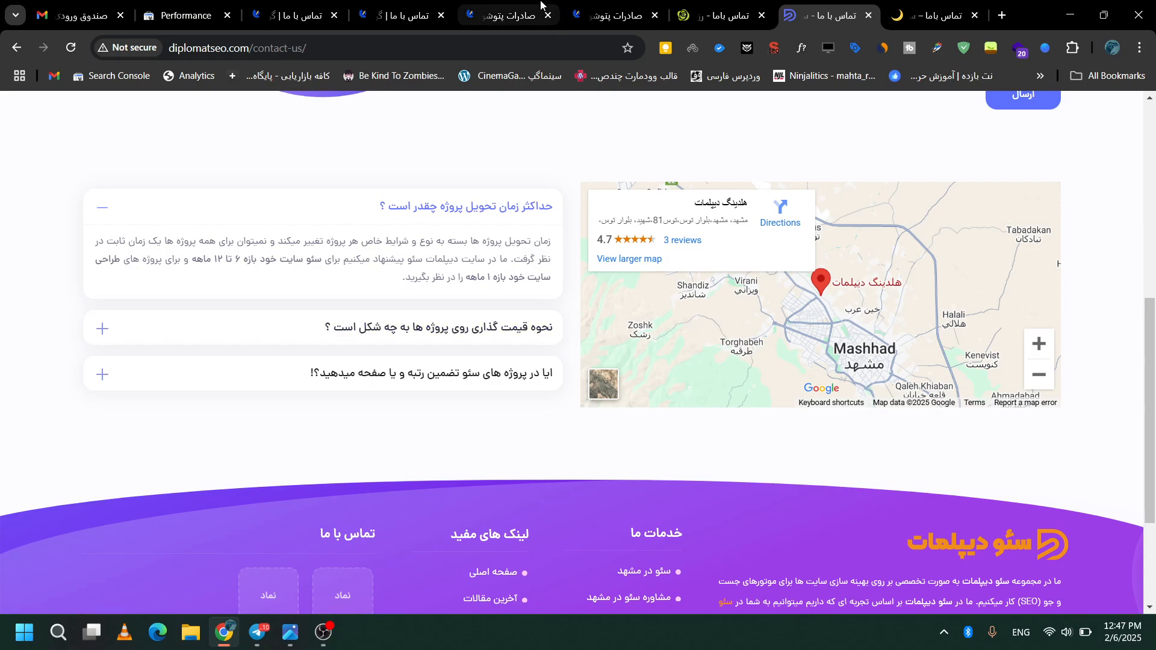
# Revisit the پتوشور export project page, advance its photo slideshow, and return to the diplomatseo.com contact page
pyautogui.click(508, 15)
pyautogui.click(577, 5)
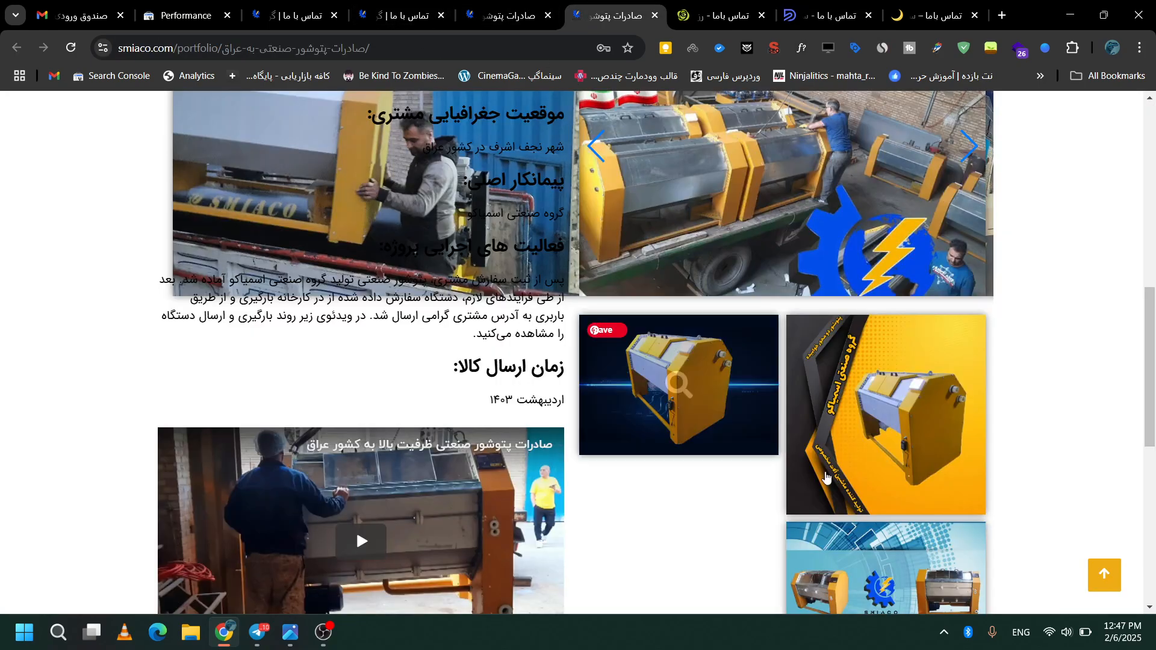
pyautogui.scroll(2, 1058, 442)
pyautogui.click(972, 304)
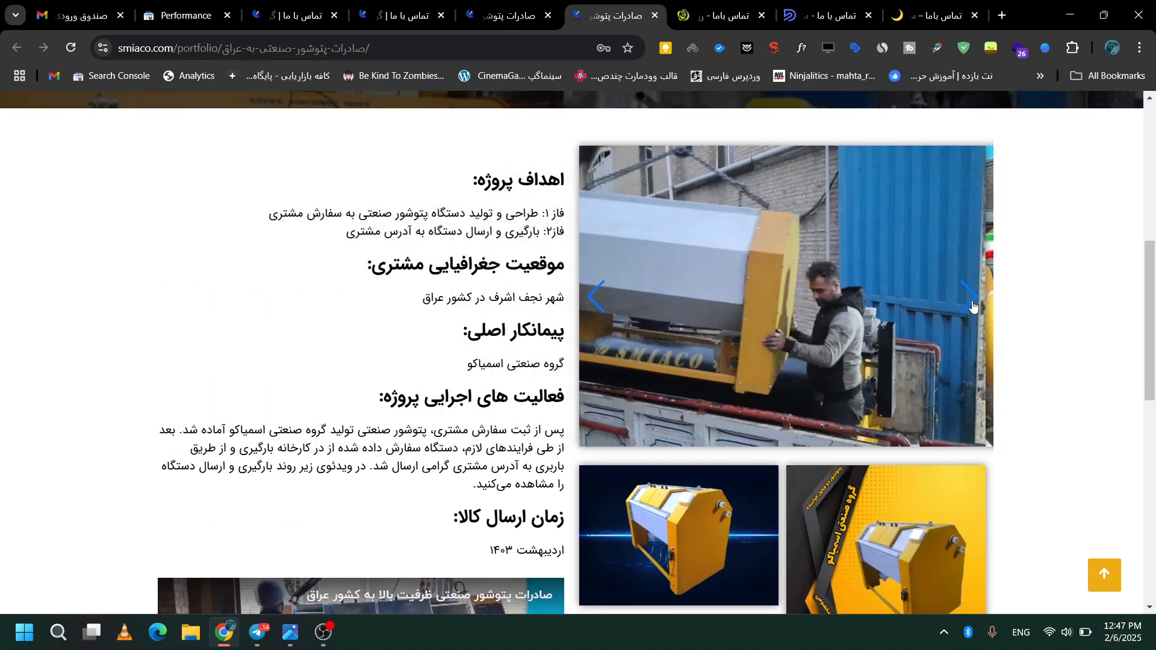
pyautogui.click(972, 306)
pyautogui.click(782, 18)
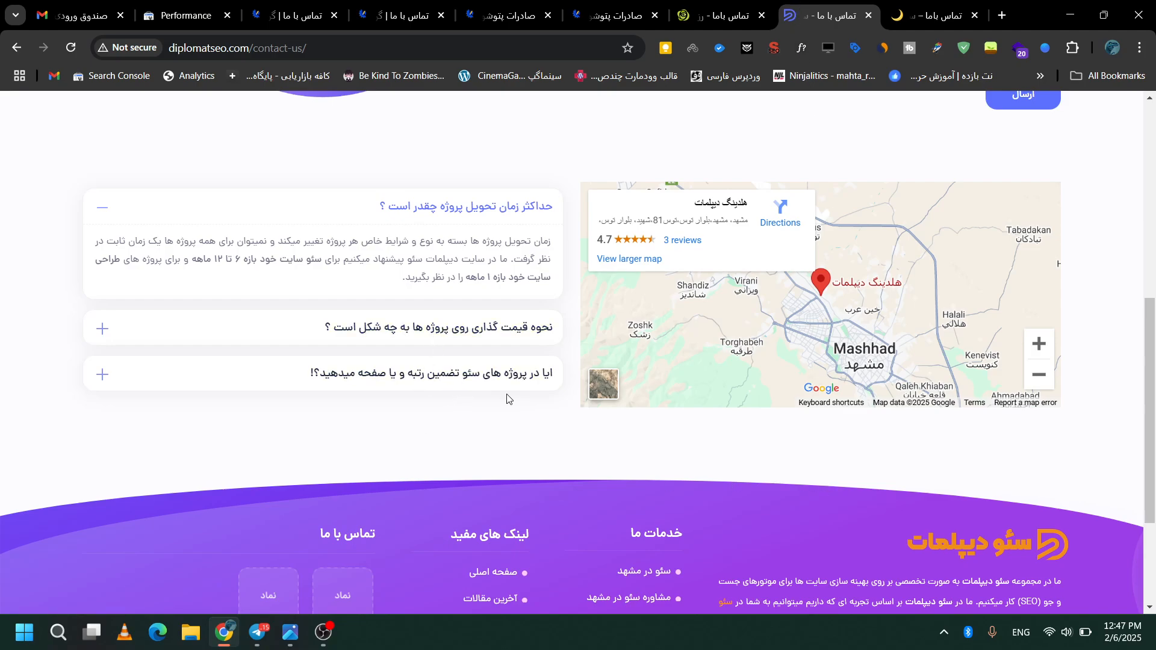
# Switch to the presite.ir light-shop contact page and highlight its heading and introductory paragraph
pyautogui.click(939, 17)
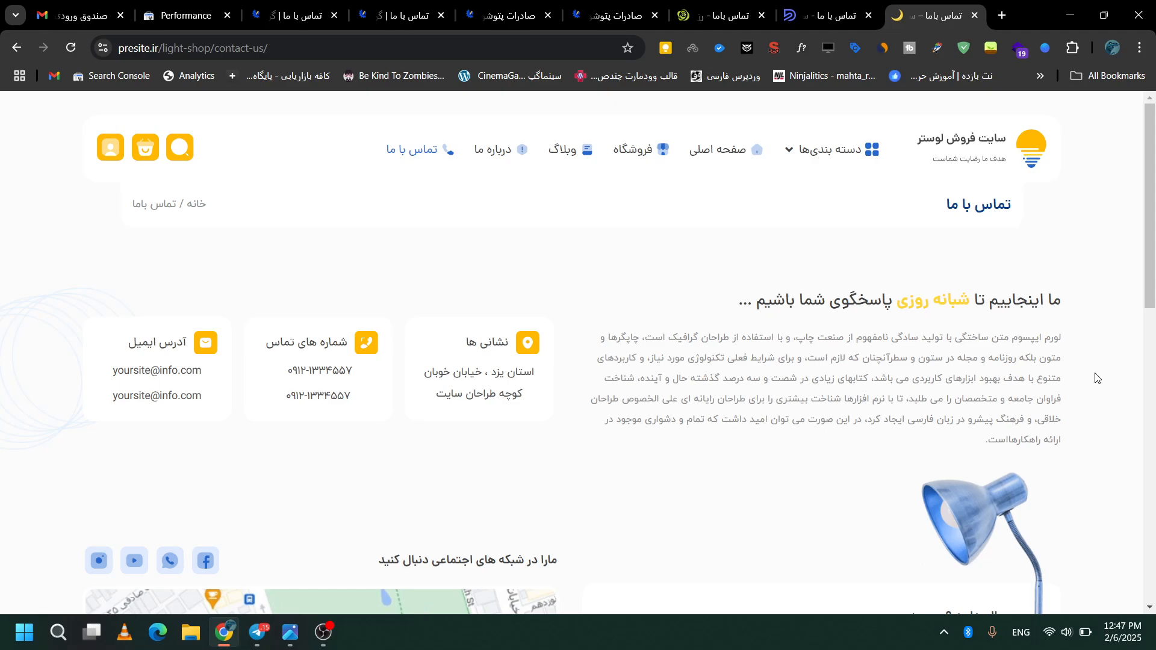
pyautogui.moveTo(1070, 186); pyautogui.dragTo(1055, 306)
pyautogui.click(1084, 247)
pyautogui.moveTo(986, 449); pyautogui.dragTo(1071, 260)
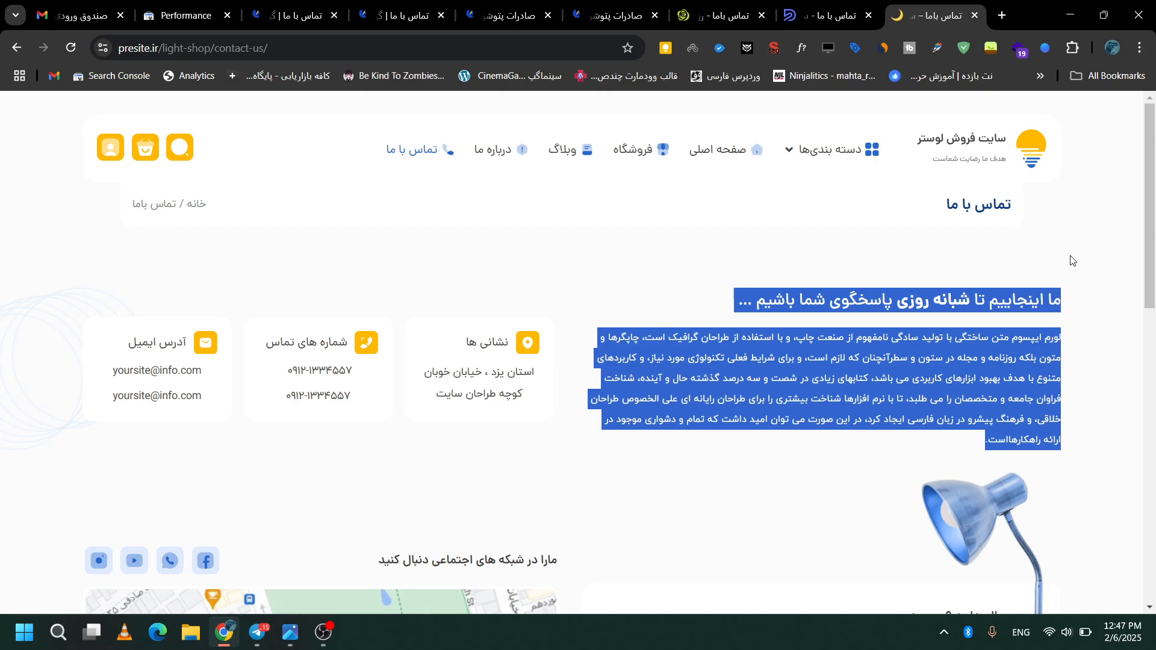
pyautogui.click(1071, 260)
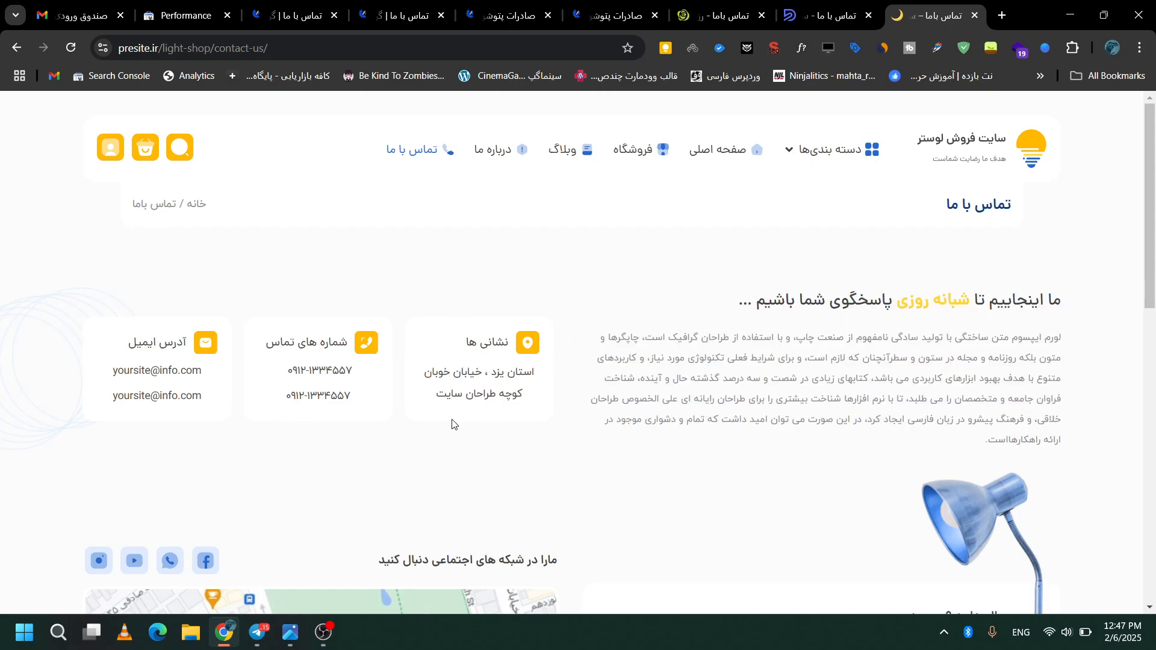
# Examine the light-shop contact page's address, phone and email cards, map and question form, highlighting the email card's title
pyautogui.scroll(-1, 452, 424)
pyautogui.scroll(1, 453, 424)
pyautogui.scroll(-6, 453, 424)
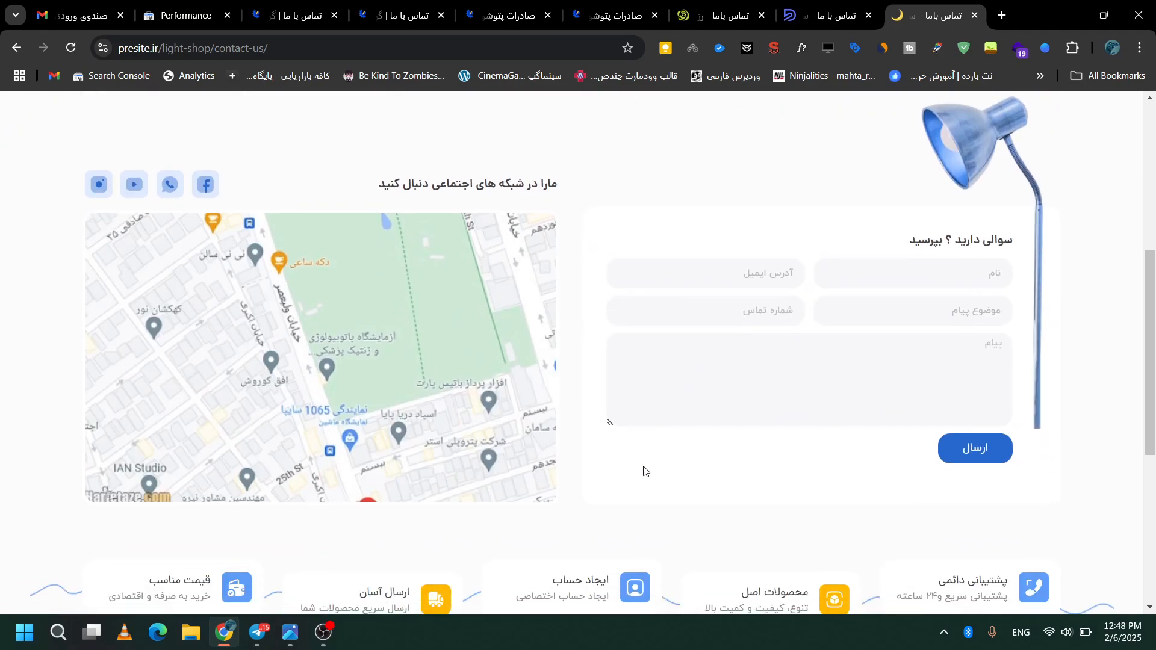
pyautogui.scroll(6, 644, 471)
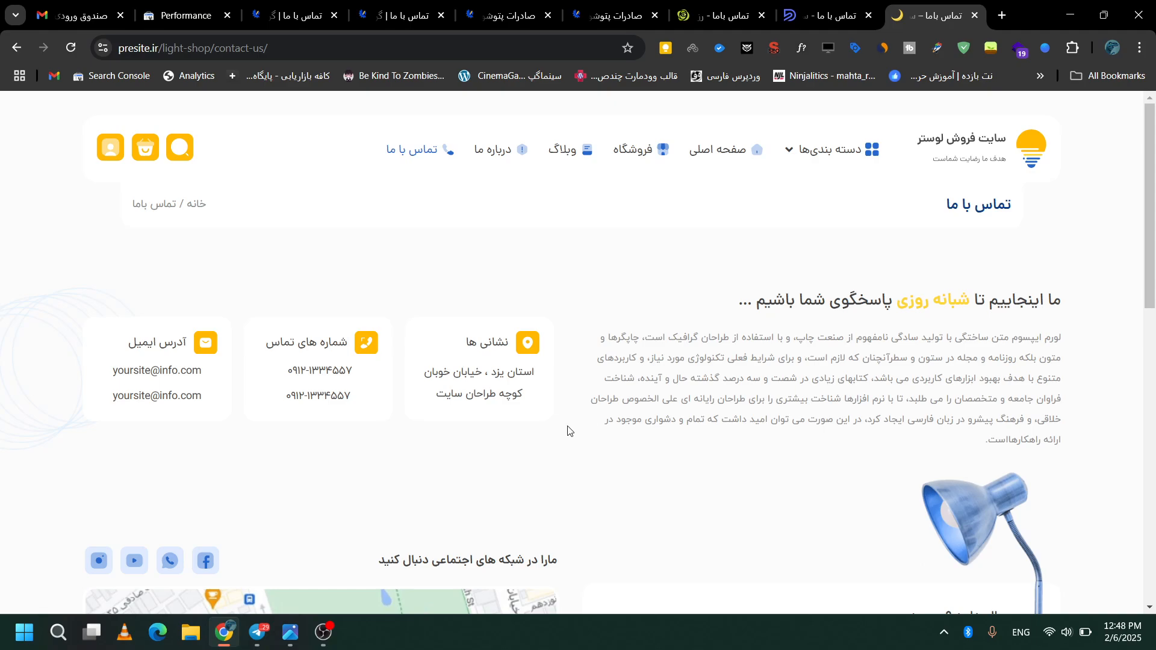
pyautogui.moveTo(129, 343); pyautogui.dragTo(174, 343)
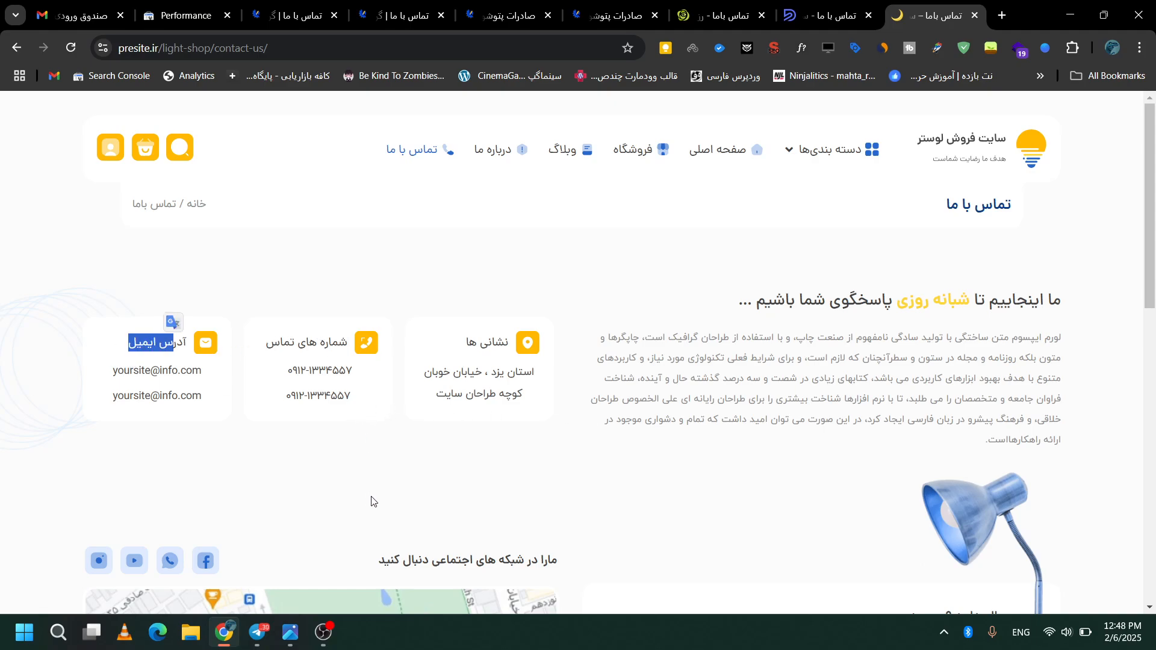
pyautogui.scroll(-4, 371, 502)
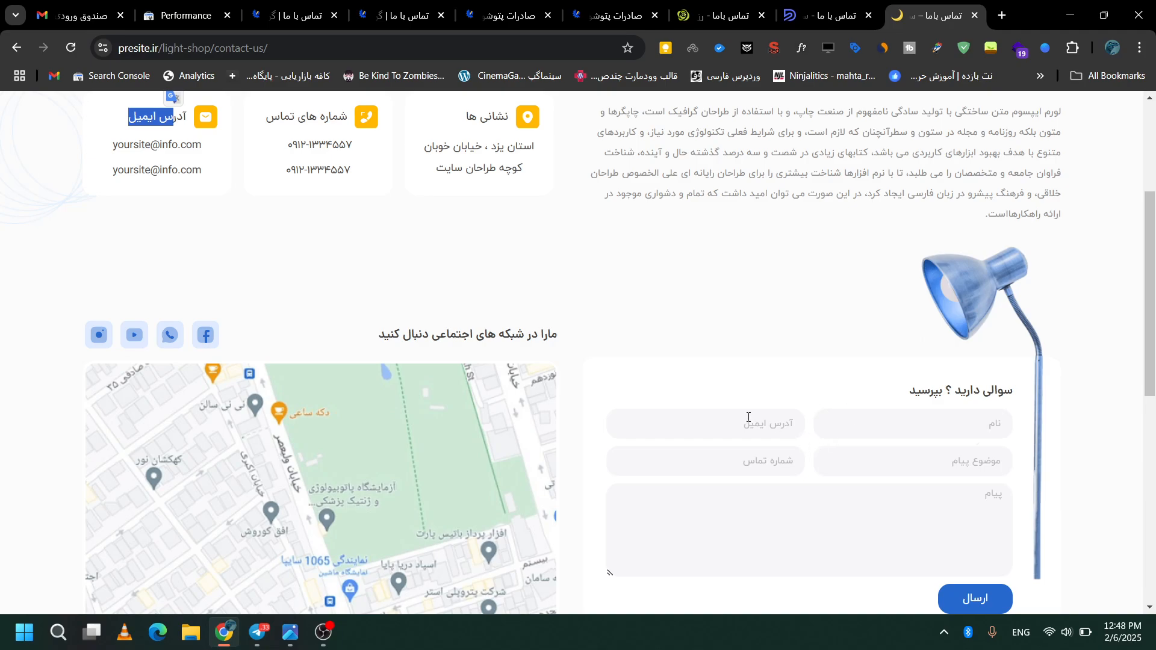
pyautogui.scroll(-3, 861, 416)
pyautogui.scroll(3, 765, 438)
pyautogui.scroll(4, 814, 424)
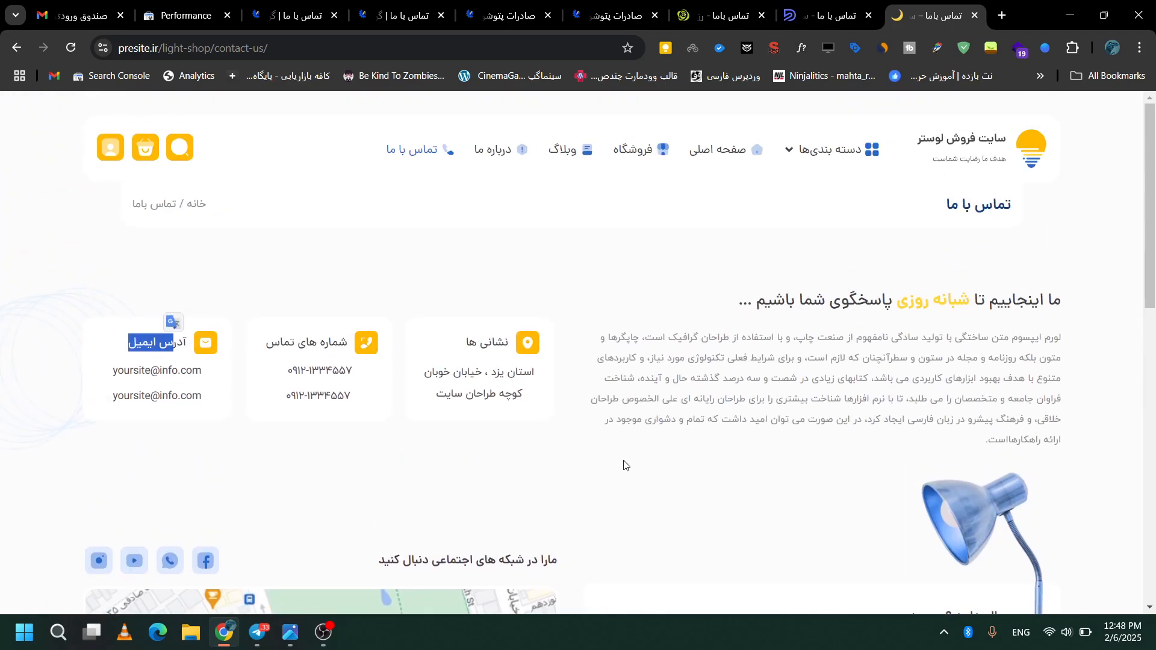
pyautogui.click(521, 310)
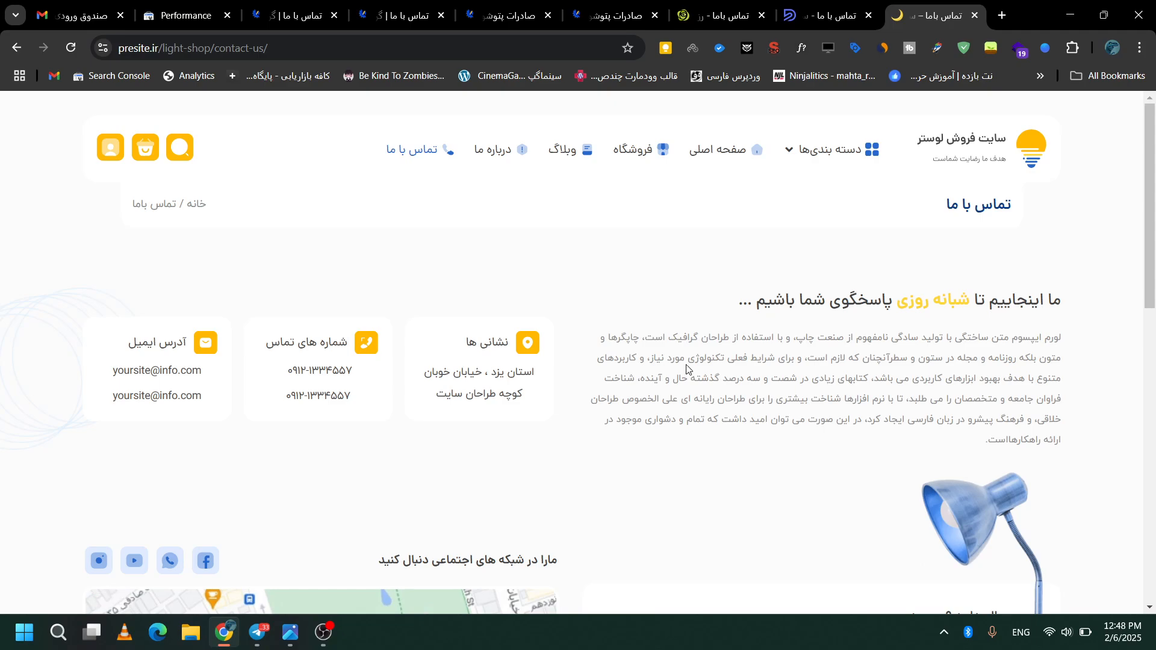
# Highlight the introductory paragraph under the light-shop contact page's heading, then clear the selection
pyautogui.moveTo(632, 417); pyautogui.dragTo(1028, 324)
pyautogui.click(673, 434)
# View the road-sign banner screenshot in the photo viewer, advance to the branch-address image, and return to the light-shop contact page in the browser
pyautogui.click(291, 639)
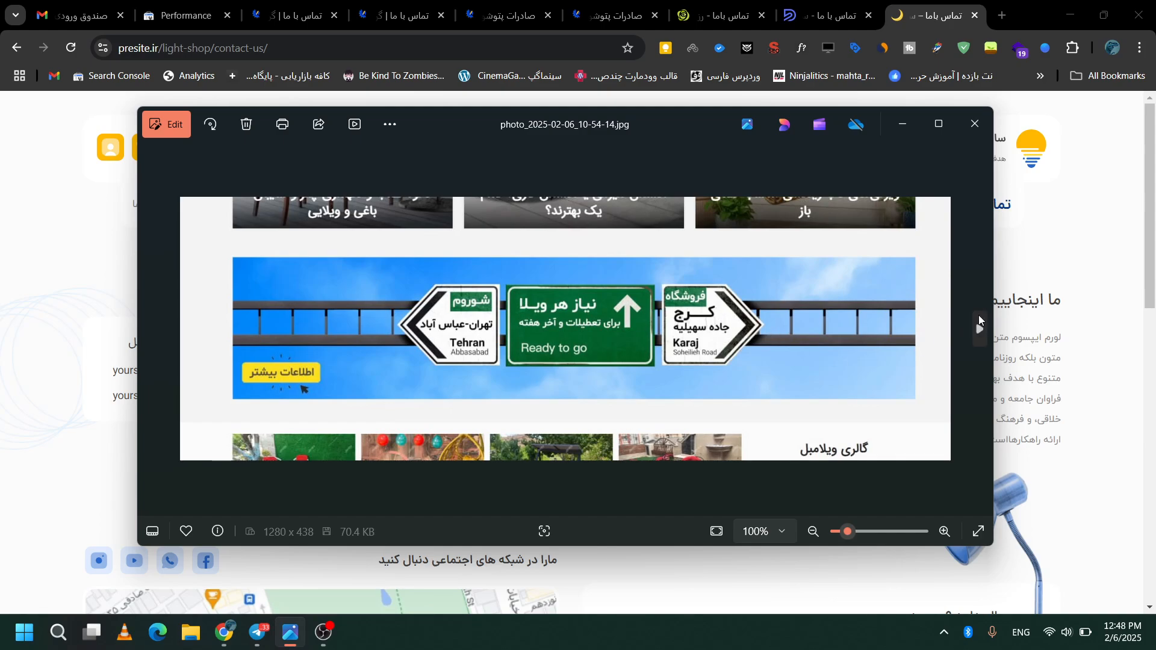
pyautogui.click(979, 334)
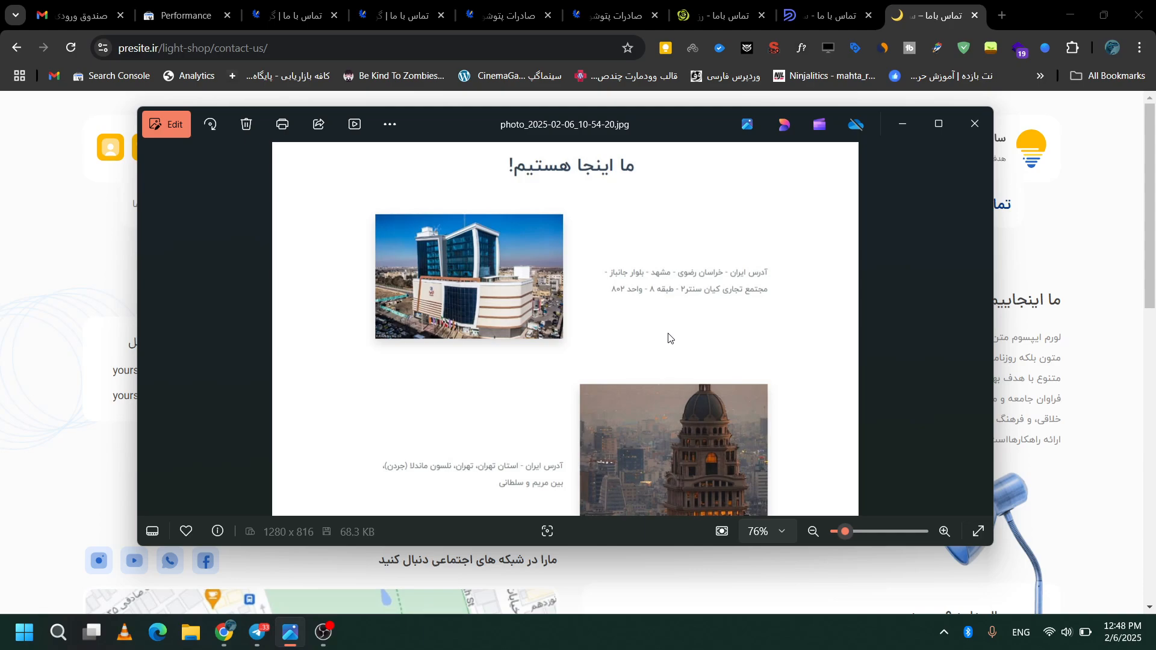
pyautogui.click(51, 283)
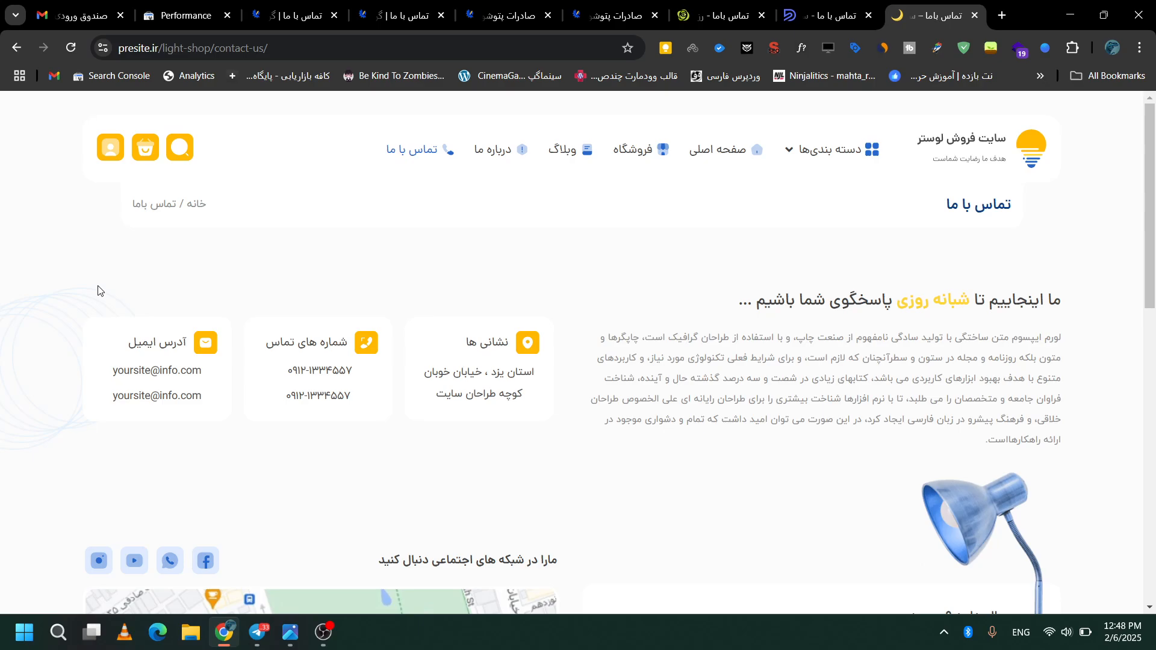
# Switch to the smiaco.com contact page and review its image carousel, footer, contact form and map, finishing at the page header
pyautogui.click(401, 12)
pyautogui.scroll(-17, 479, 332)
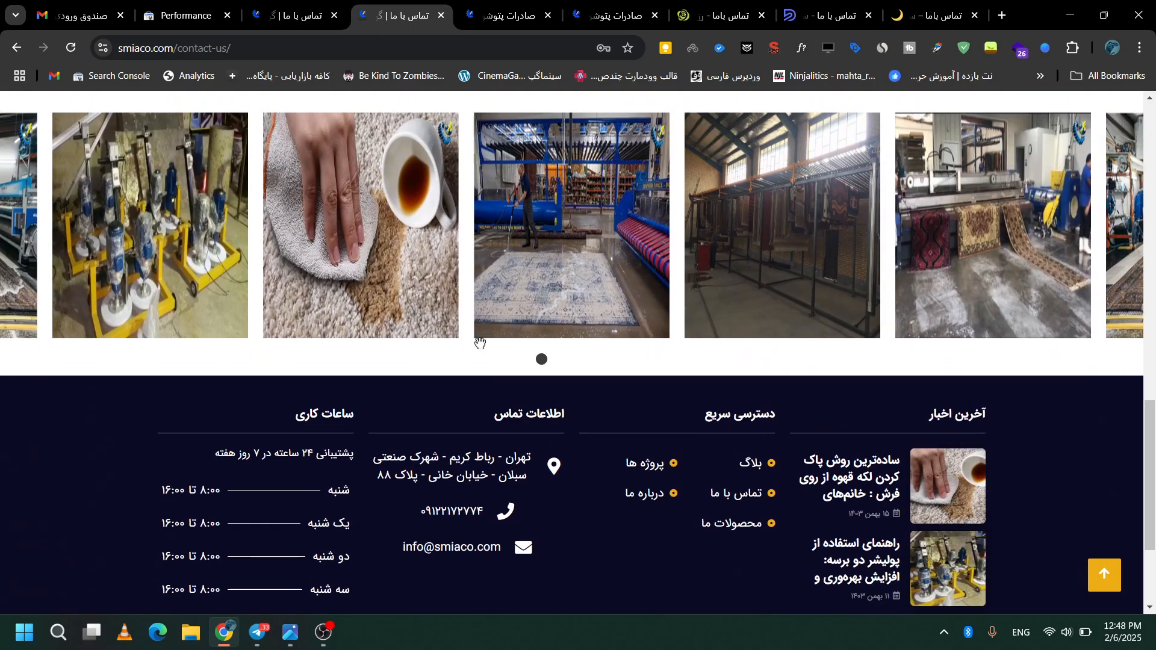
pyautogui.scroll(6, 480, 348)
pyautogui.scroll(5, 481, 348)
pyautogui.scroll(-10, 481, 347)
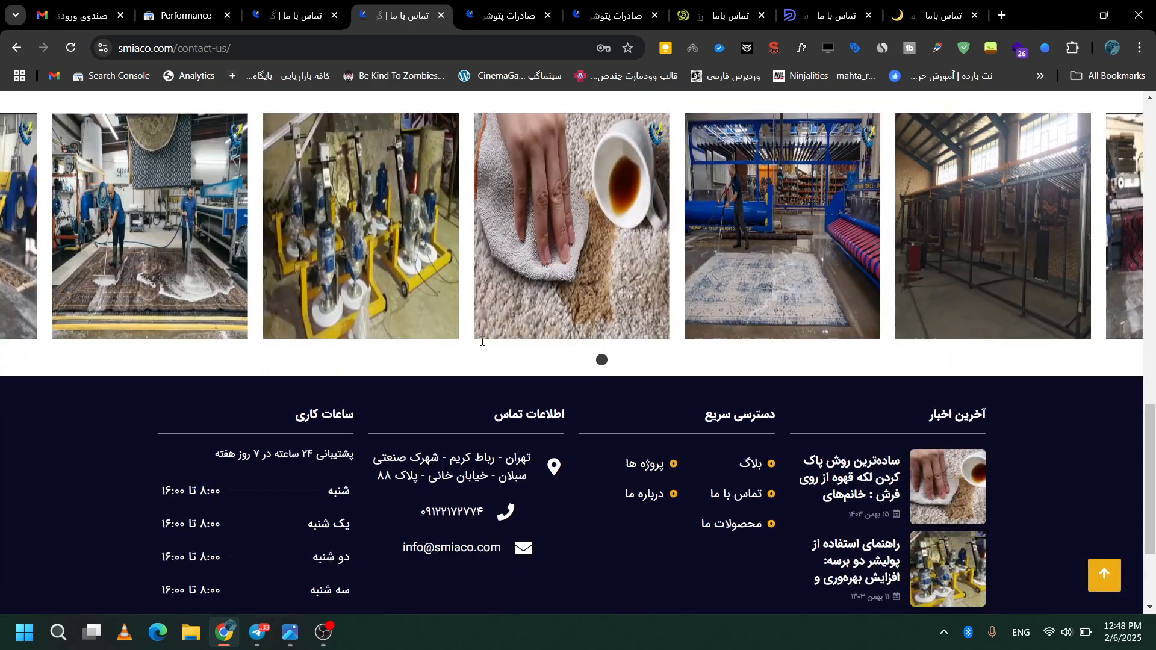
pyautogui.scroll(3, 482, 341)
pyautogui.scroll(6, 482, 341)
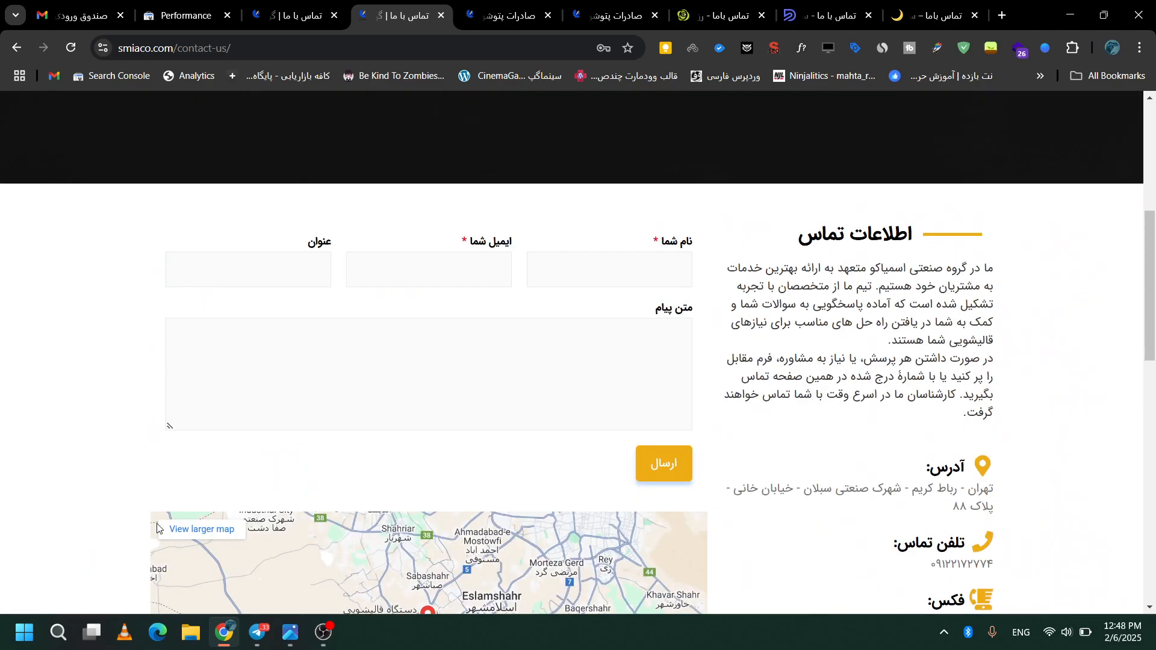
pyautogui.moveTo(322, 646)
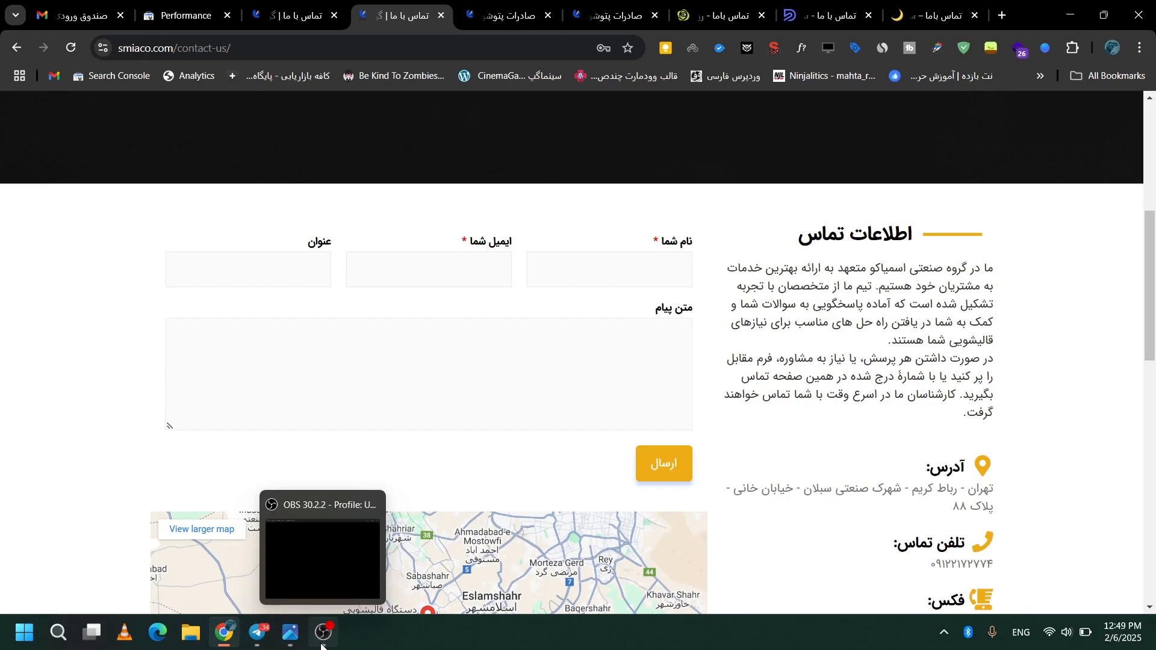
pyautogui.scroll(6, 309, 482)
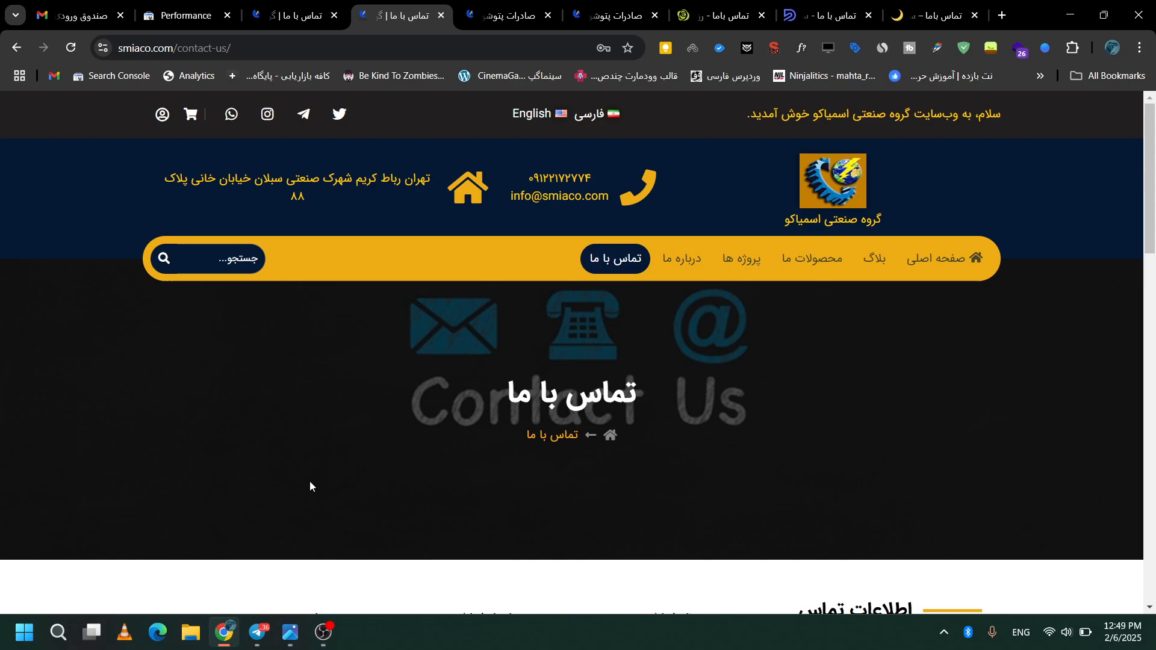